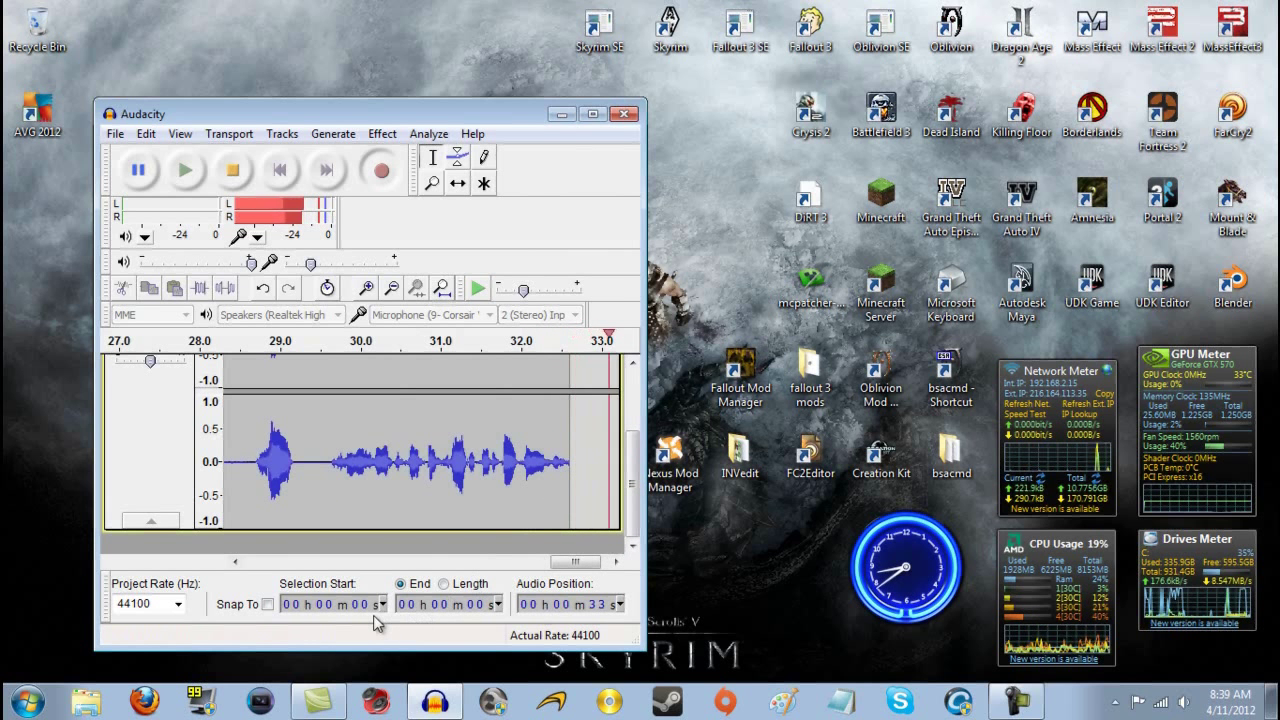
Keep Audacity recording the stereo microphone commentary, now about 39 seconds long
right_click(790, 562)
Launch Fraps from the taskbar and approve it in the UAC prompt
left_click(735, 555)
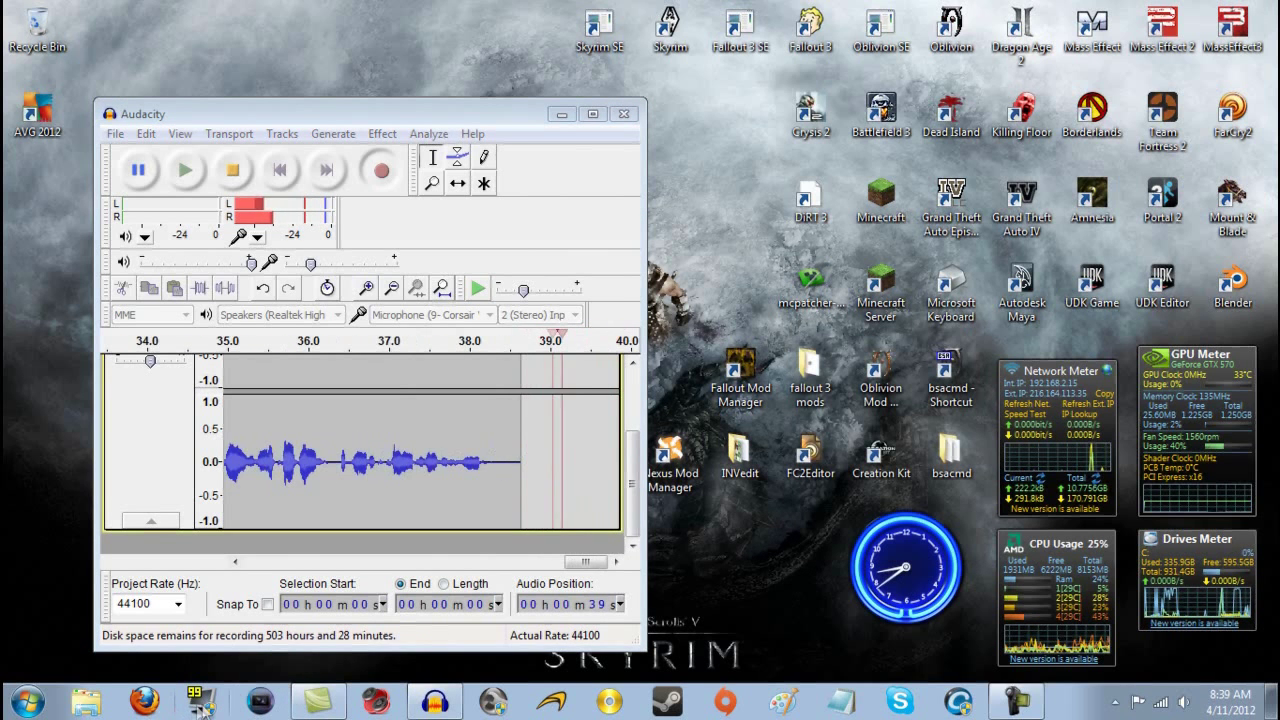
left_click(201, 705)
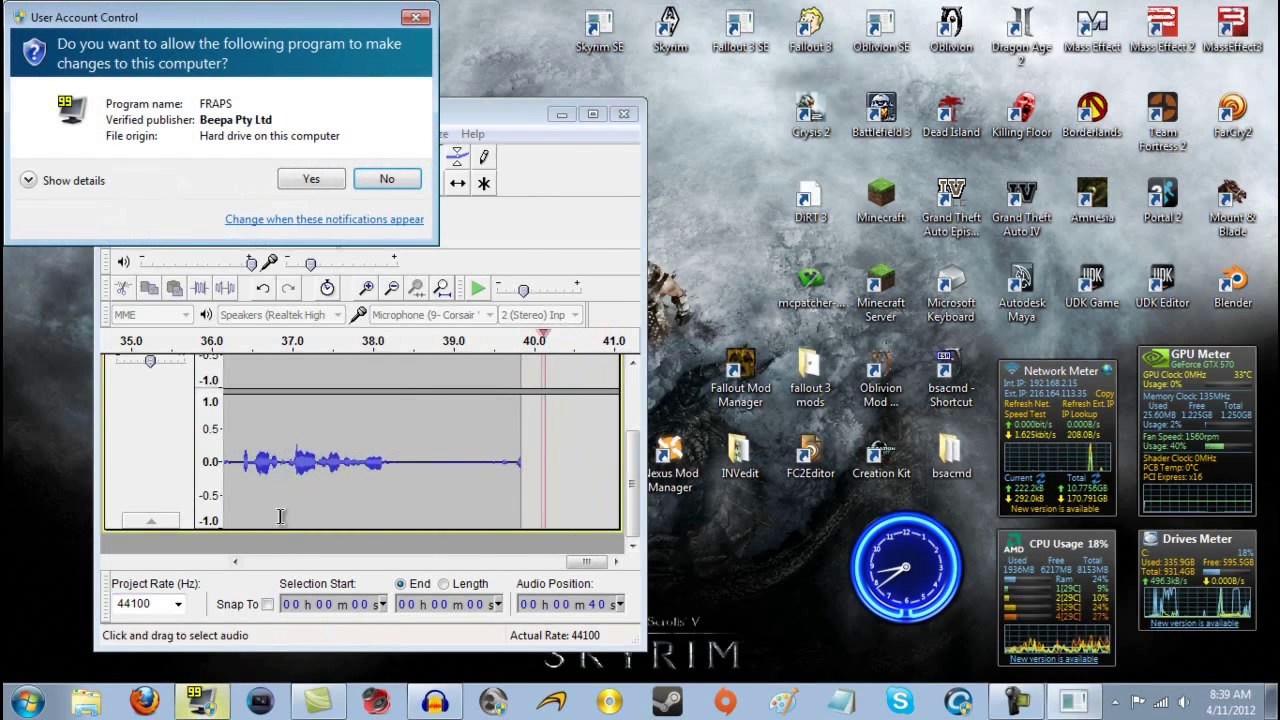
left_click(311, 178)
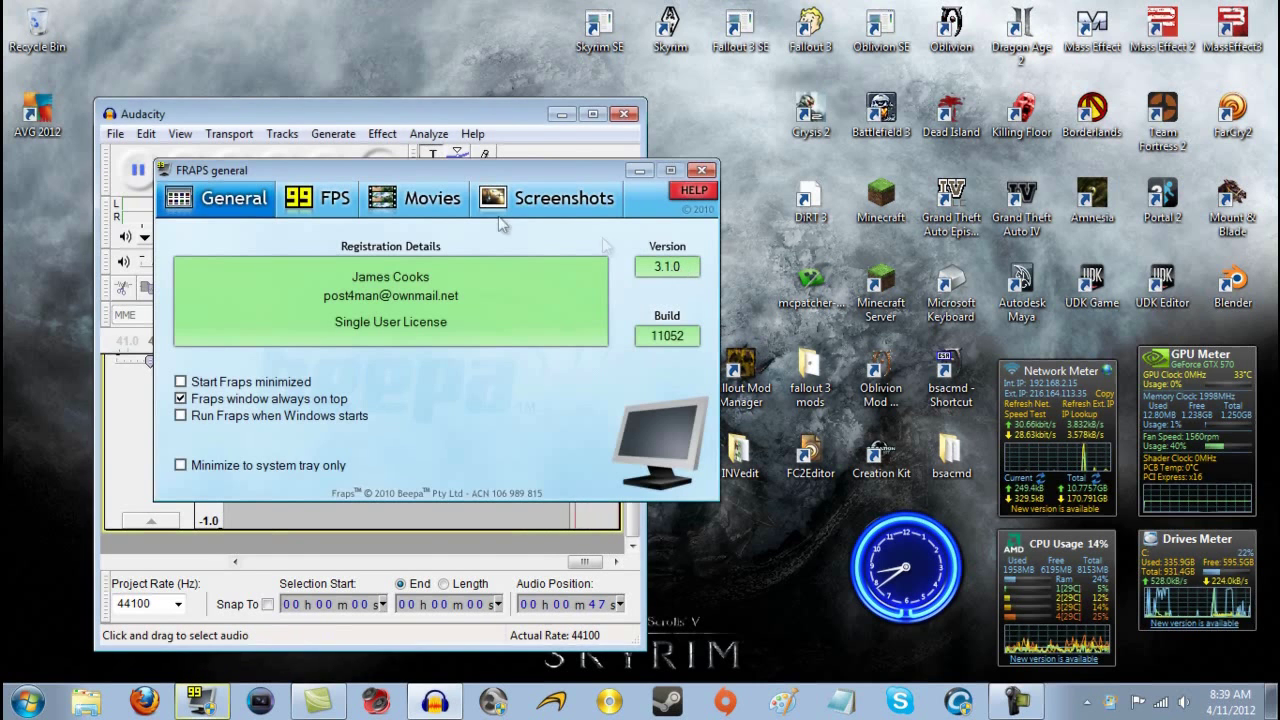
Go to Fraps's Movies settings and bring up the folder chooser for saved movies
left_click(540, 198)
left_click(430, 200)
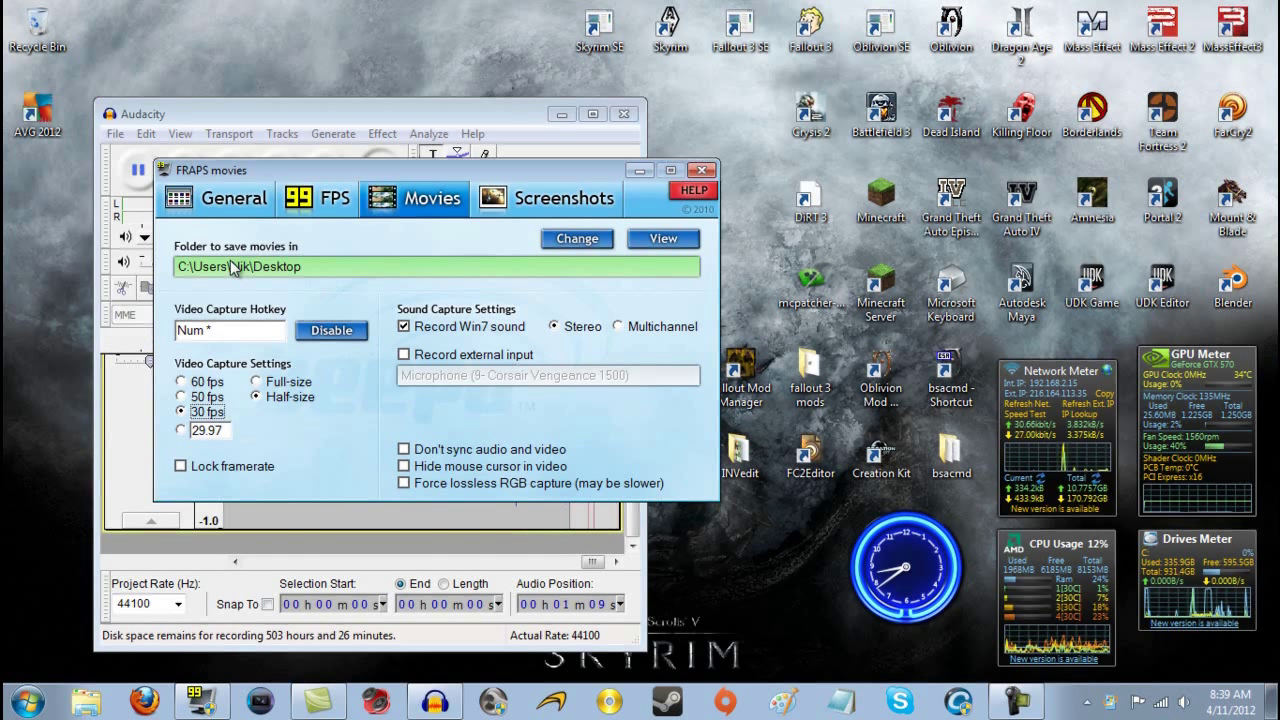
left_click(271, 272)
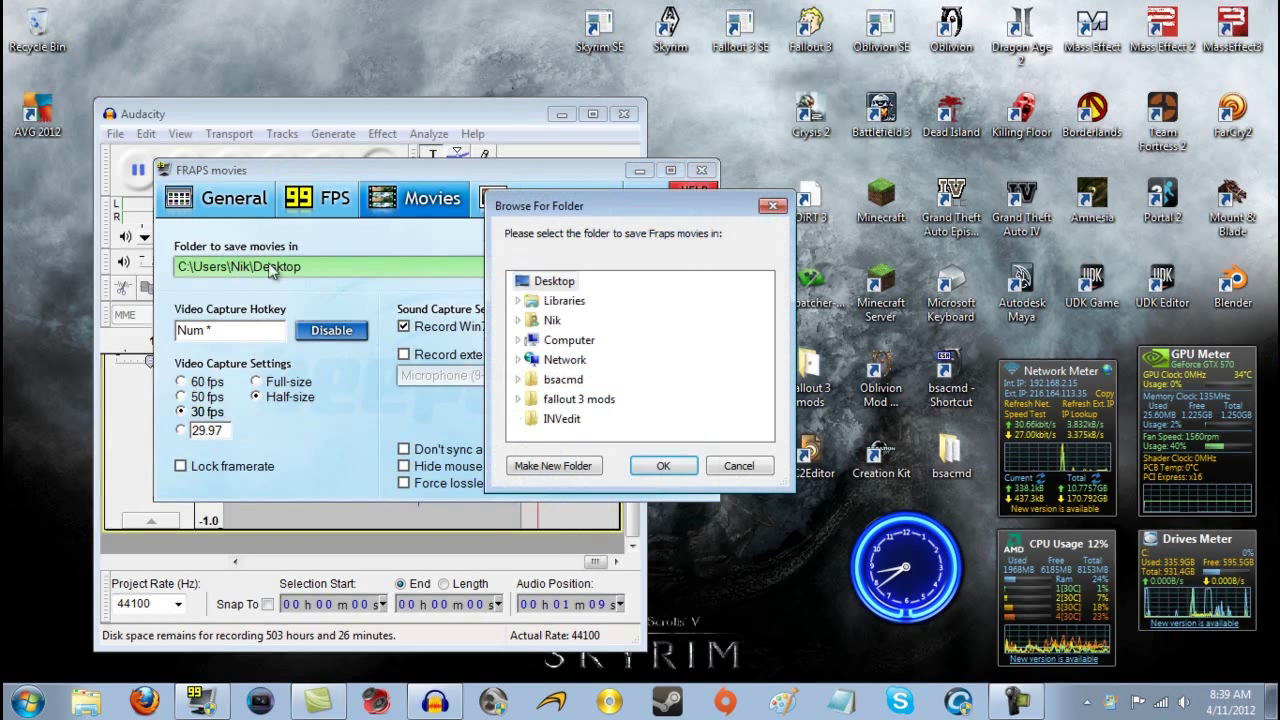
Keep movies saving to the Desktop at 30 fps, set half-size capture, and minimize Fraps beside Audacity
left_click(772, 208)
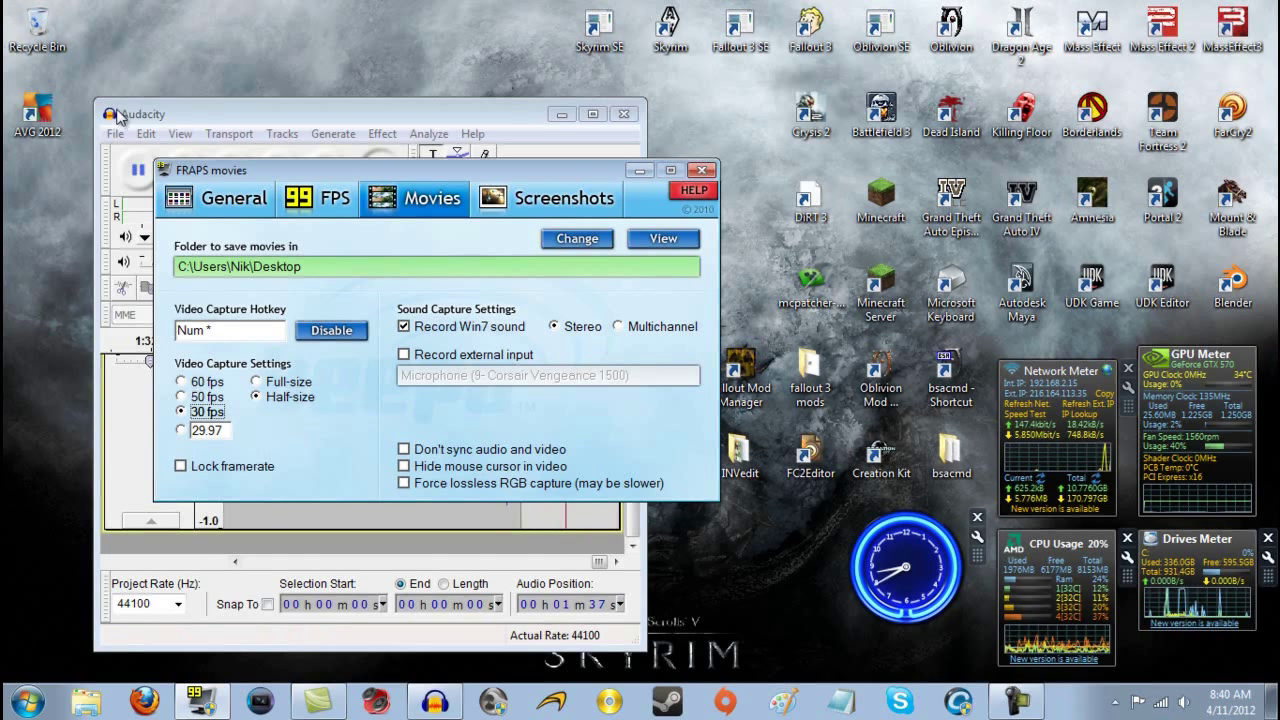
left_click_drag(243, 170, 731, 148)
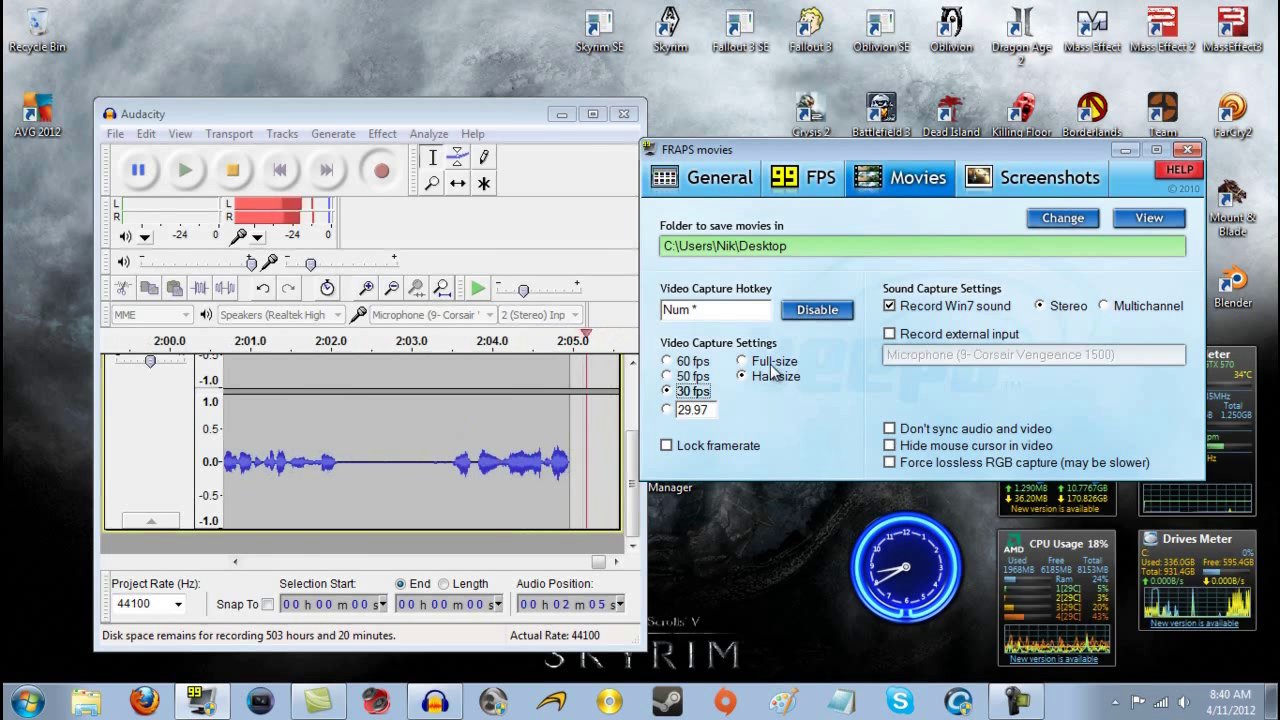
left_click(760, 377)
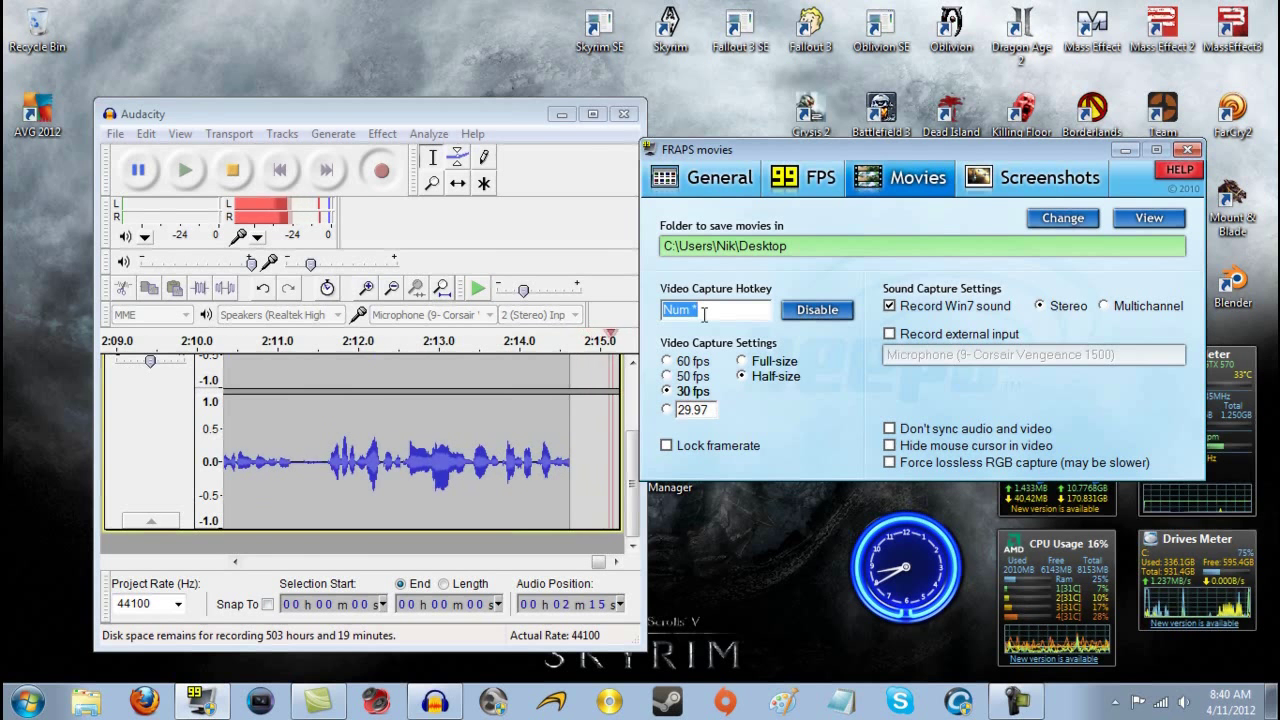
key("KP_Multiply")
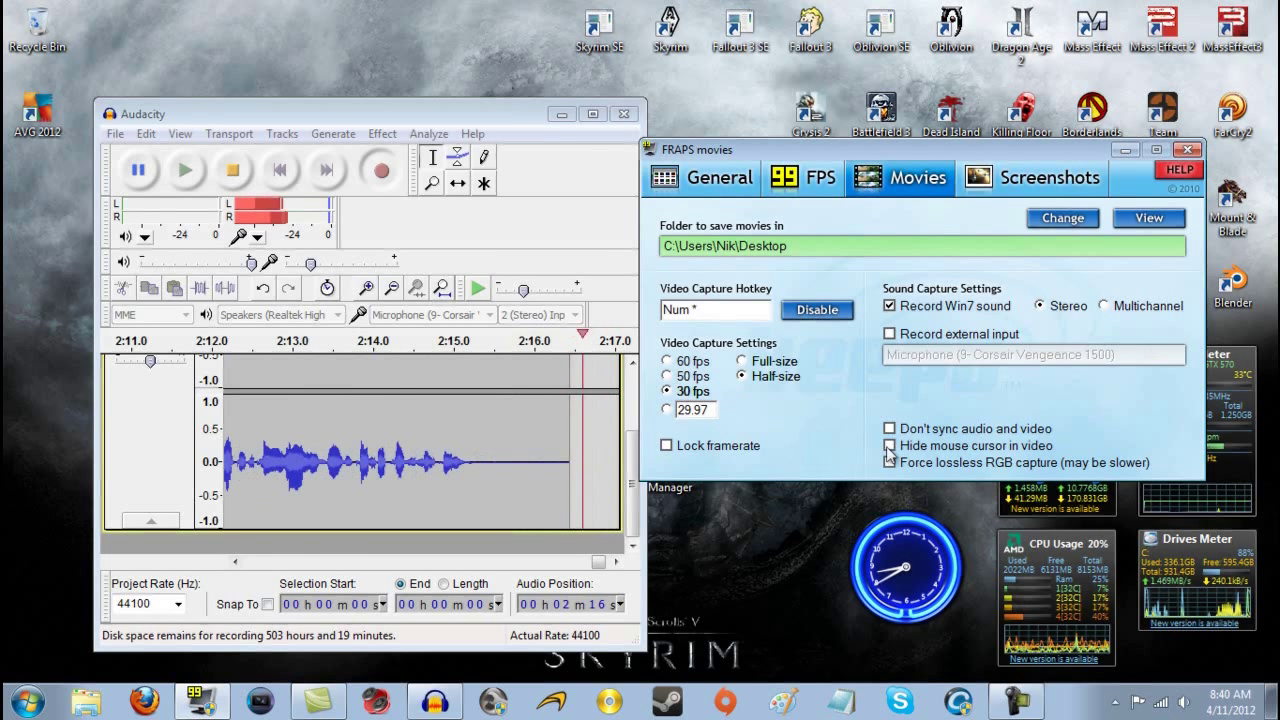
left_click(1125, 152)
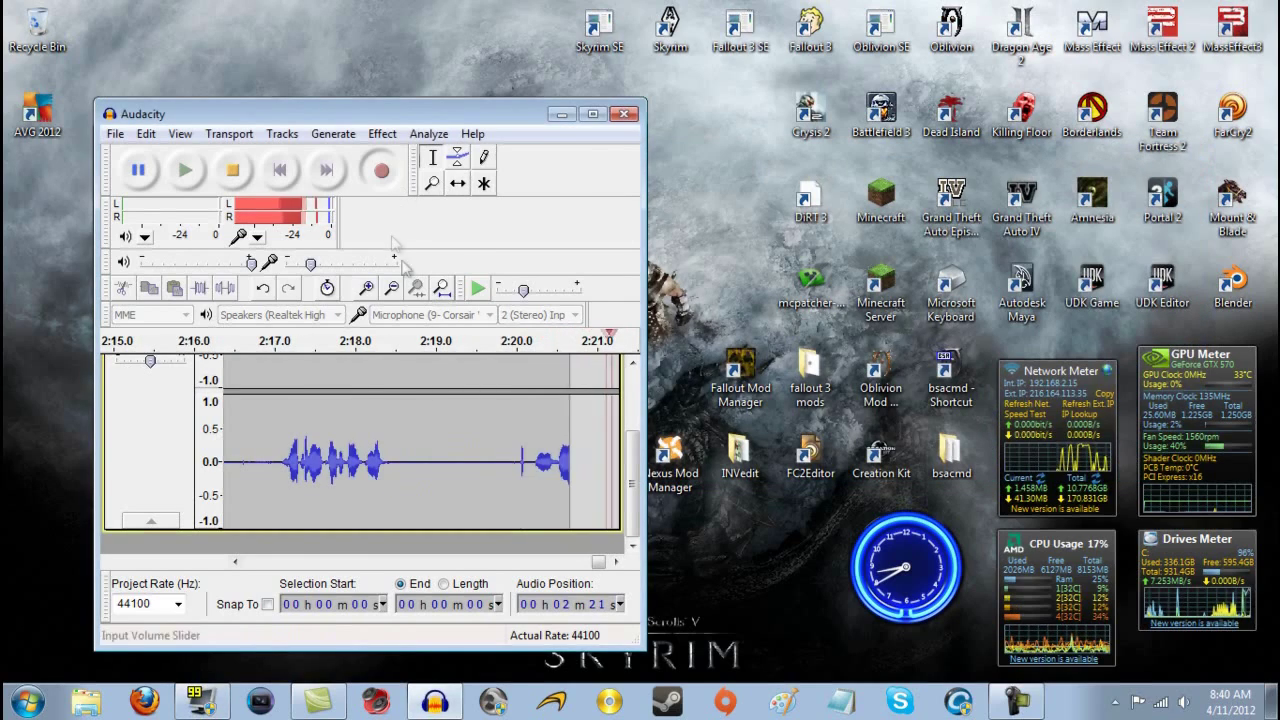
Drag Audacity's top edge up so both recording channels are visible, then check its File menu
left_click_drag(530, 95, 539, 22)
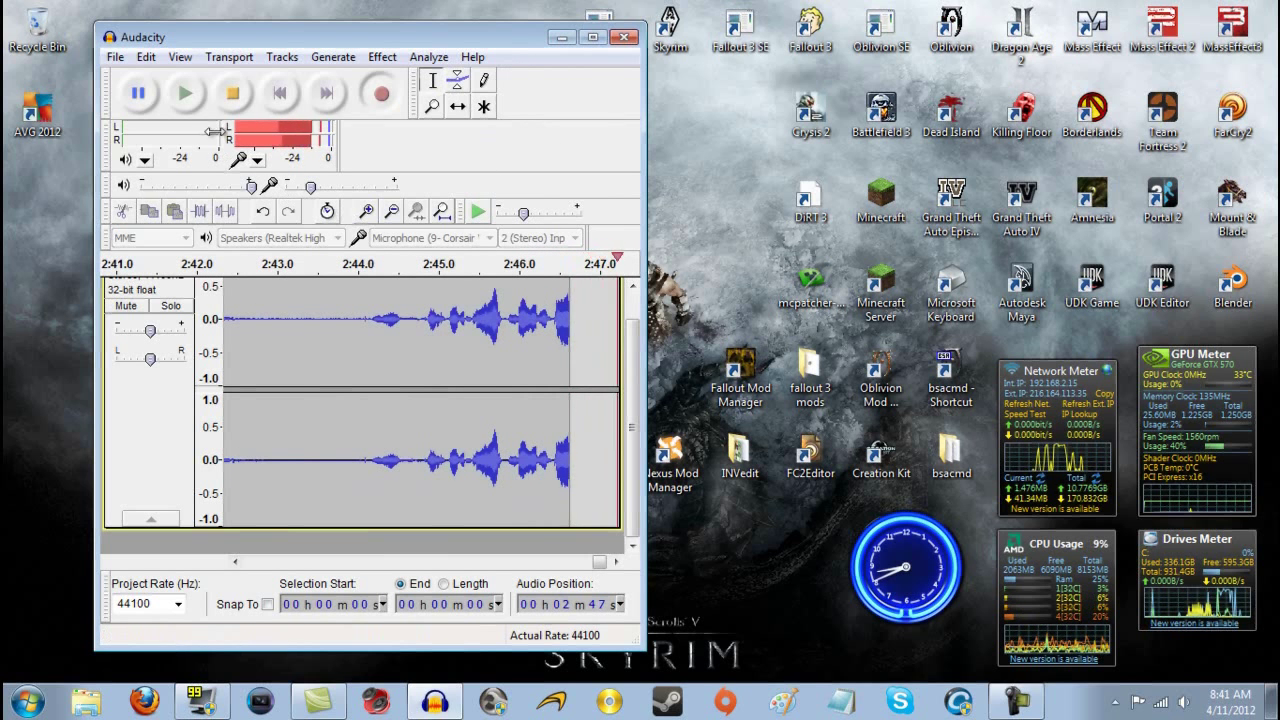
left_click(116, 57)
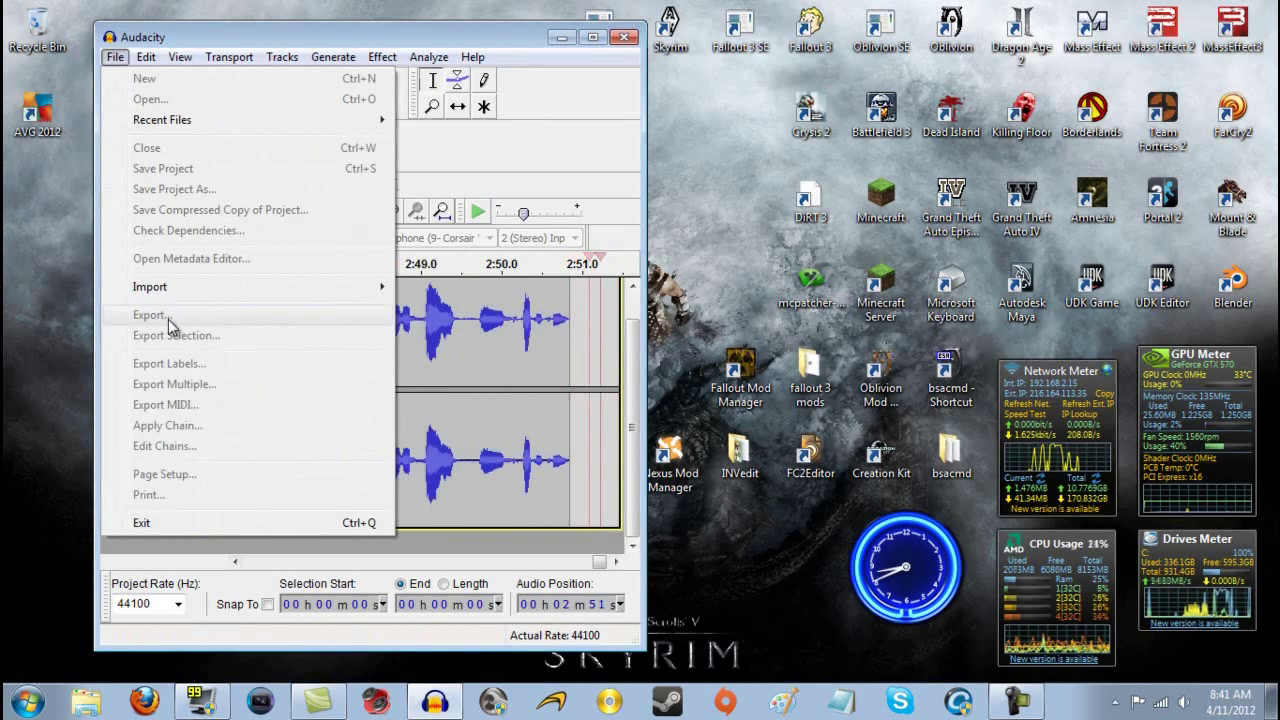
left_click(468, 57)
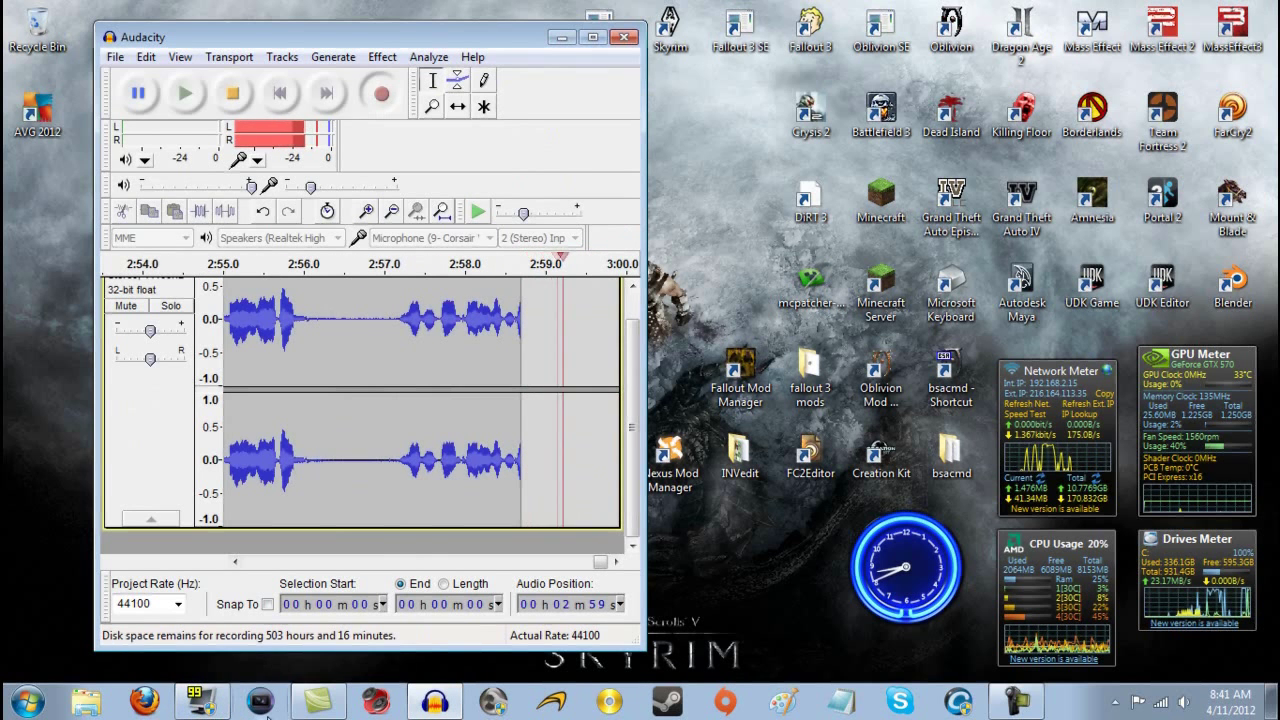
Briefly bring back and re-hide the Fraps settings, then check and minimize the screen recorder
left_click(201, 701)
left_click(1126, 149)
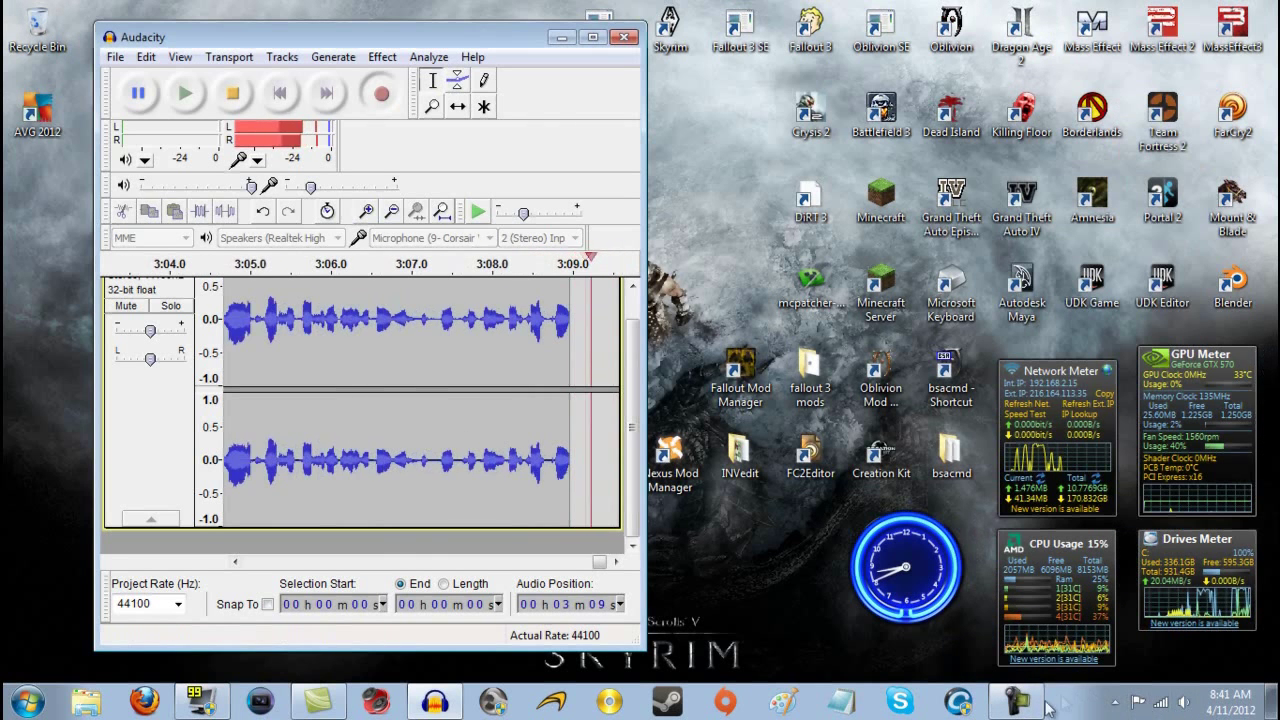
left_click(1013, 703)
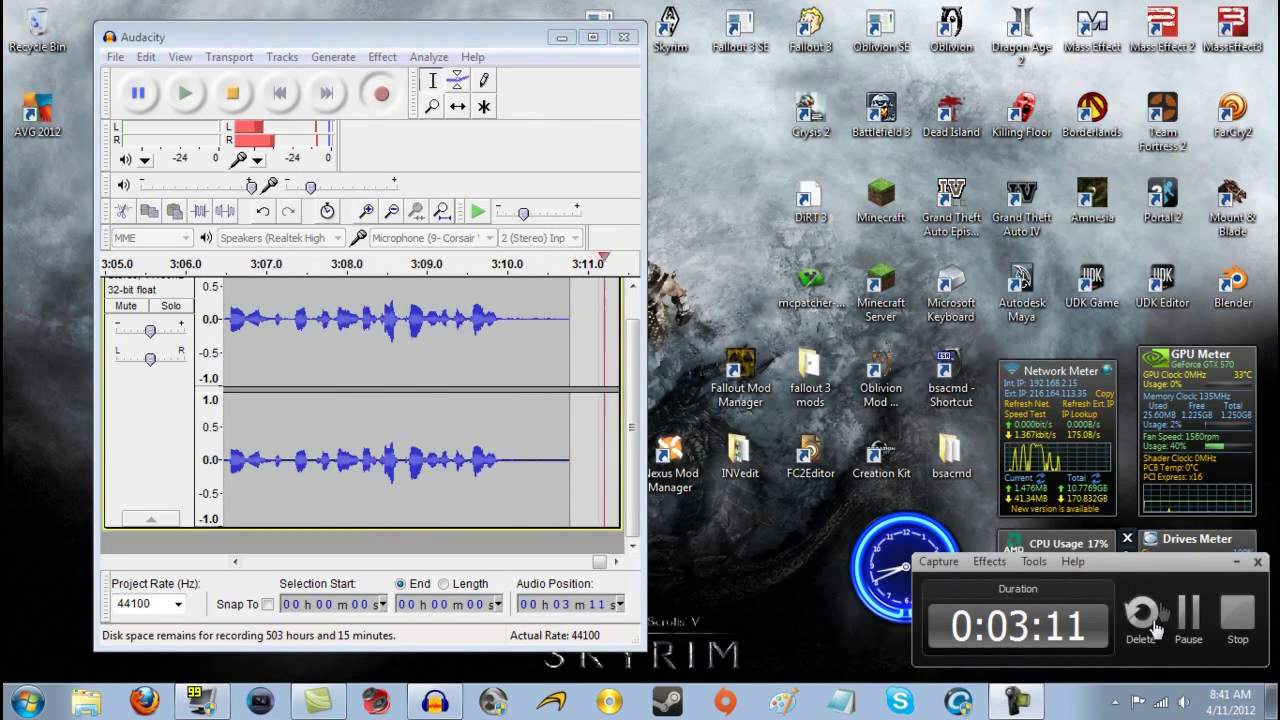
left_click(1238, 565)
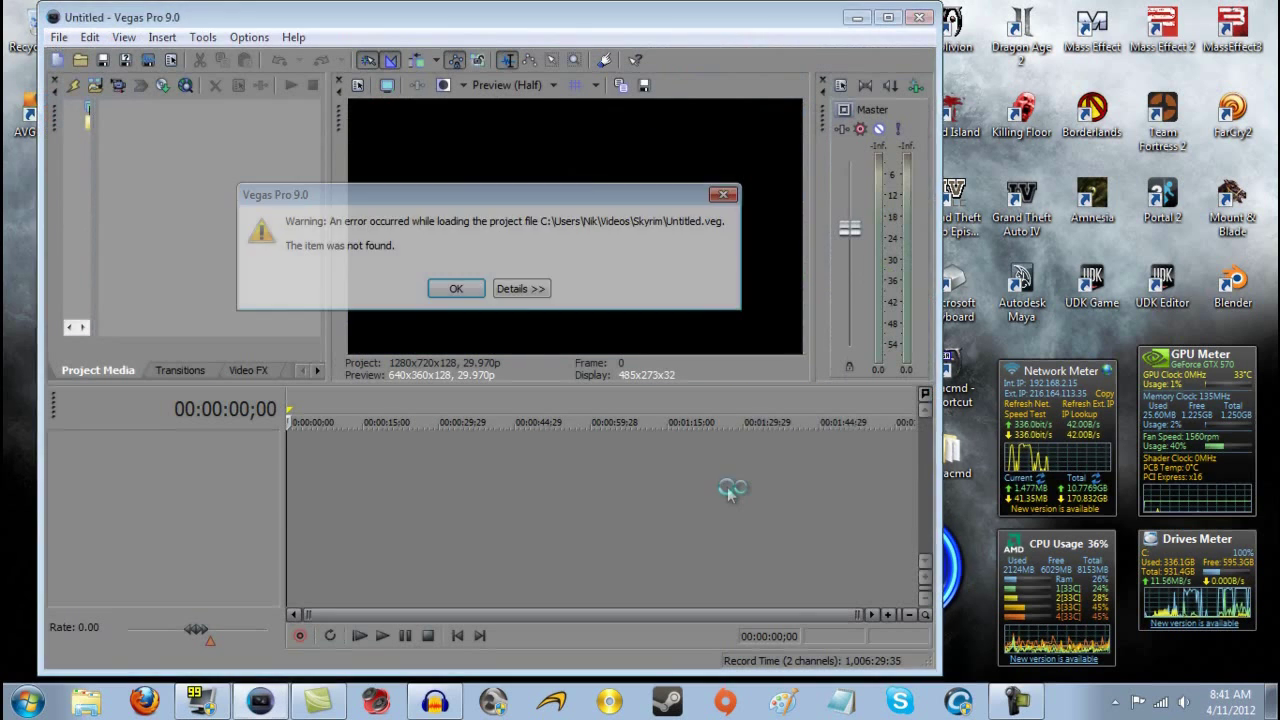
Dismiss the Untitled.veg load warning, maximize Vegas, set the playhead at 00:00:05;00, and open the libraries
left_click(474, 289)
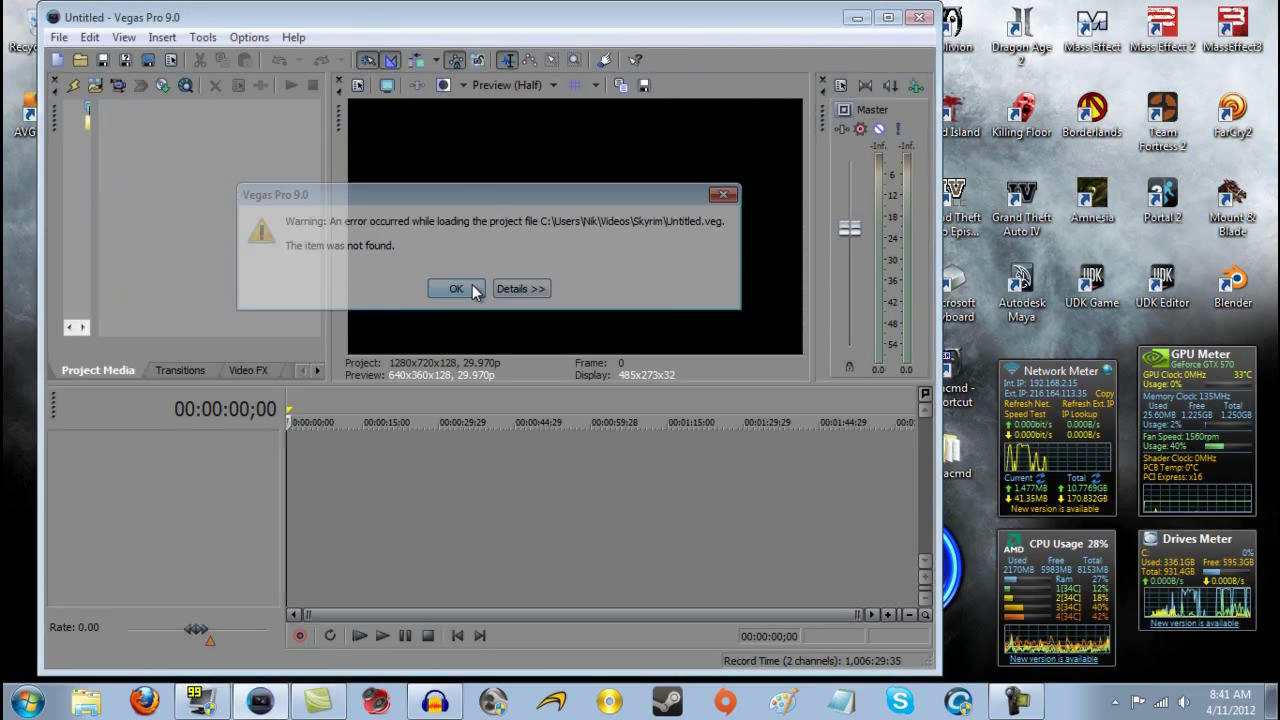
left_click(887, 17)
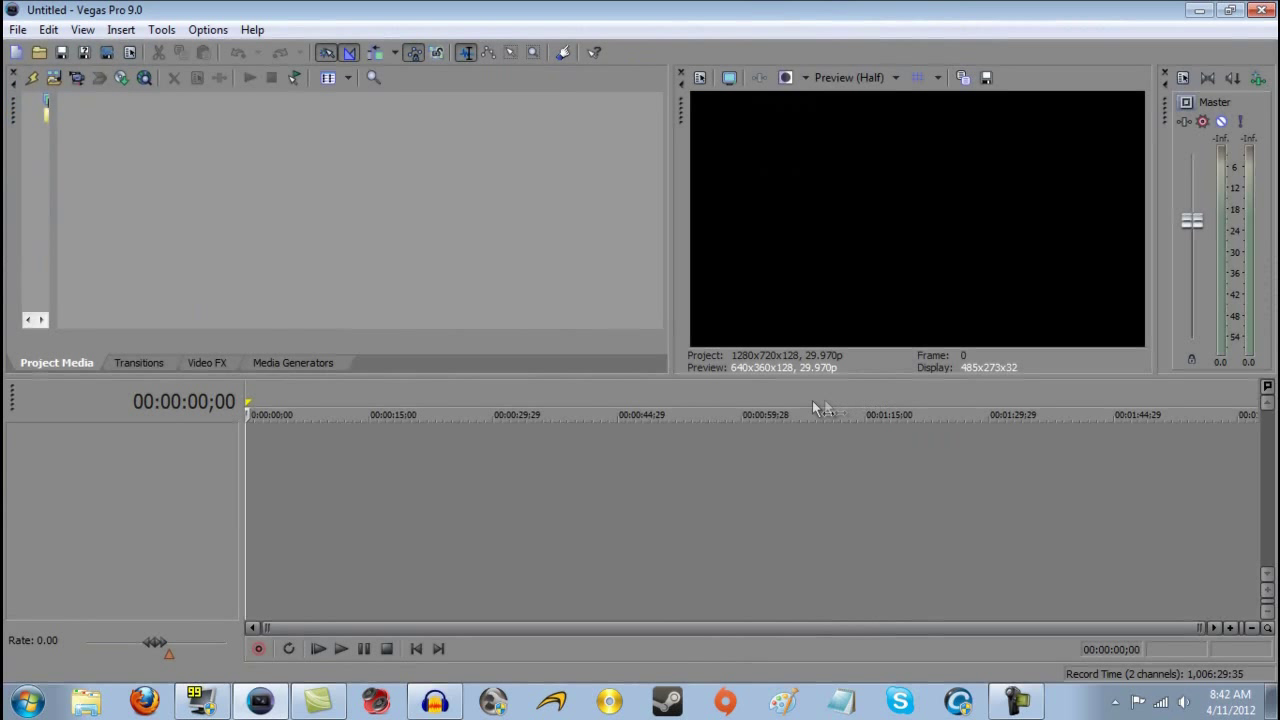
left_click(771, 404)
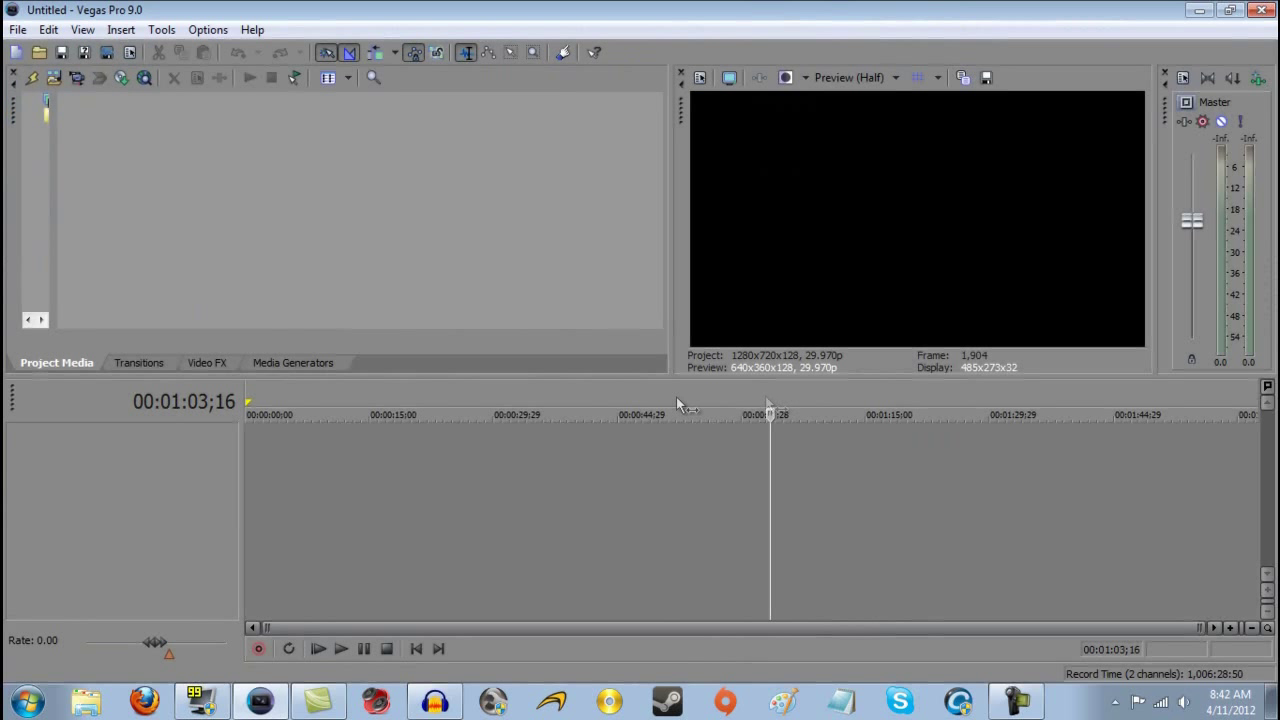
left_click(256, 440)
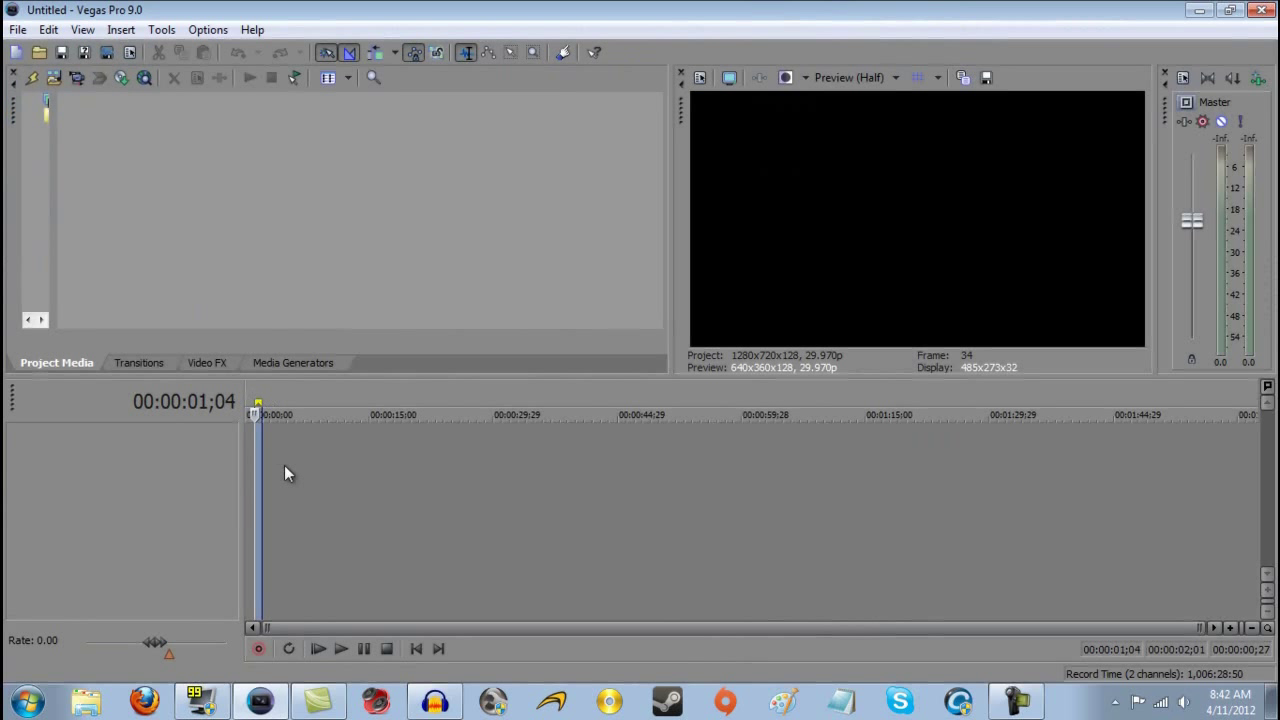
left_click(286, 466)
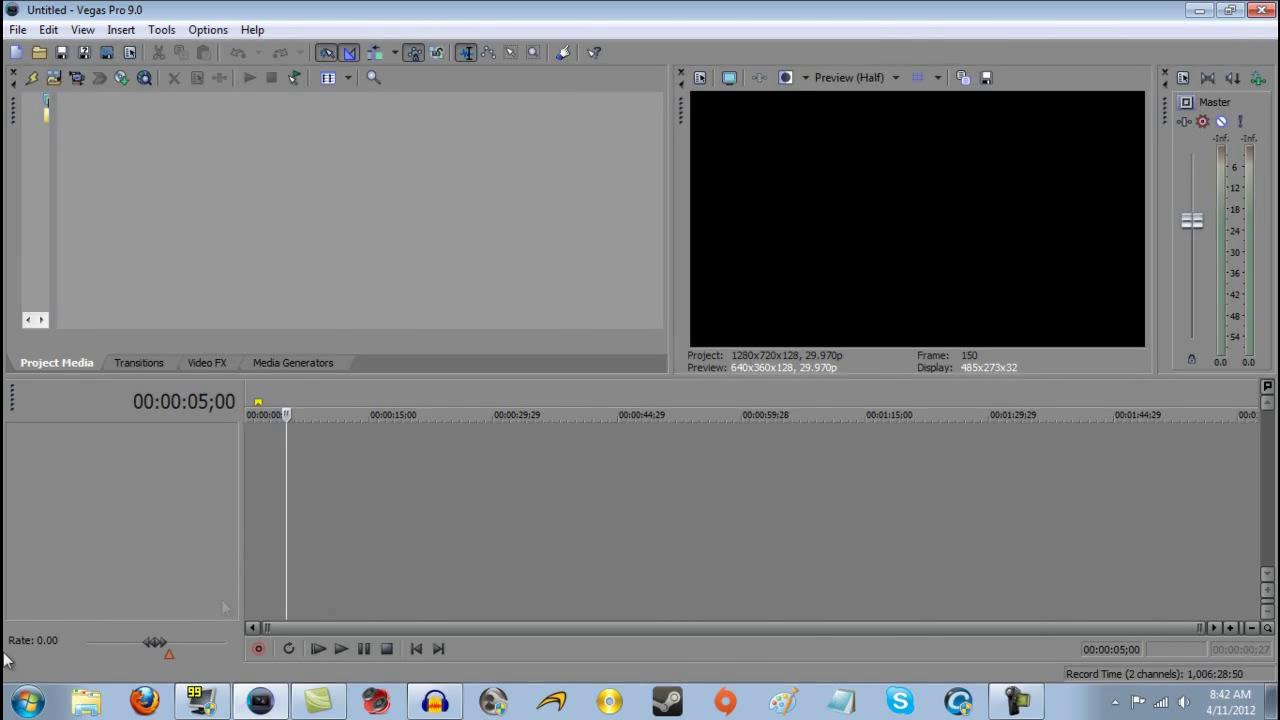
left_click(86, 702)
Drag the Machinima Network ID clip from the Videos library onto the Vegas timeline
double_click(414, 380)
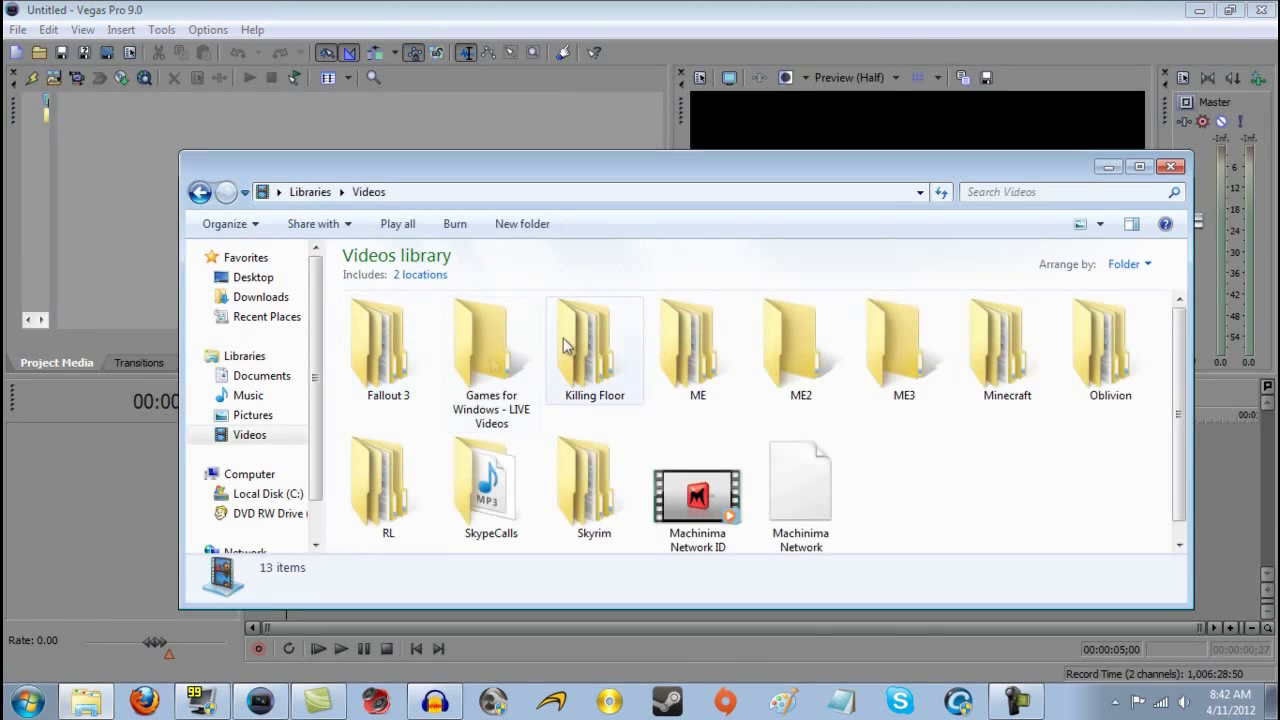
left_click_drag(743, 207, 1278, 195)
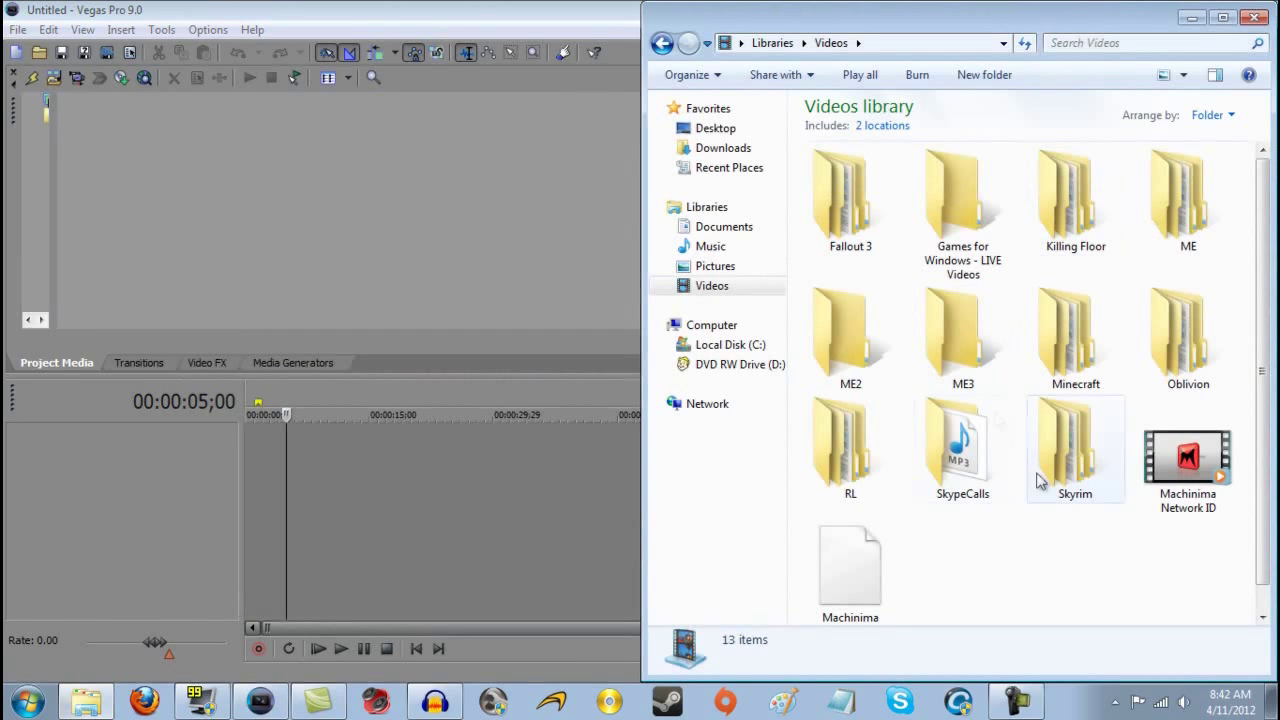
left_click_drag(1185, 455, 254, 466)
left_click(1192, 17)
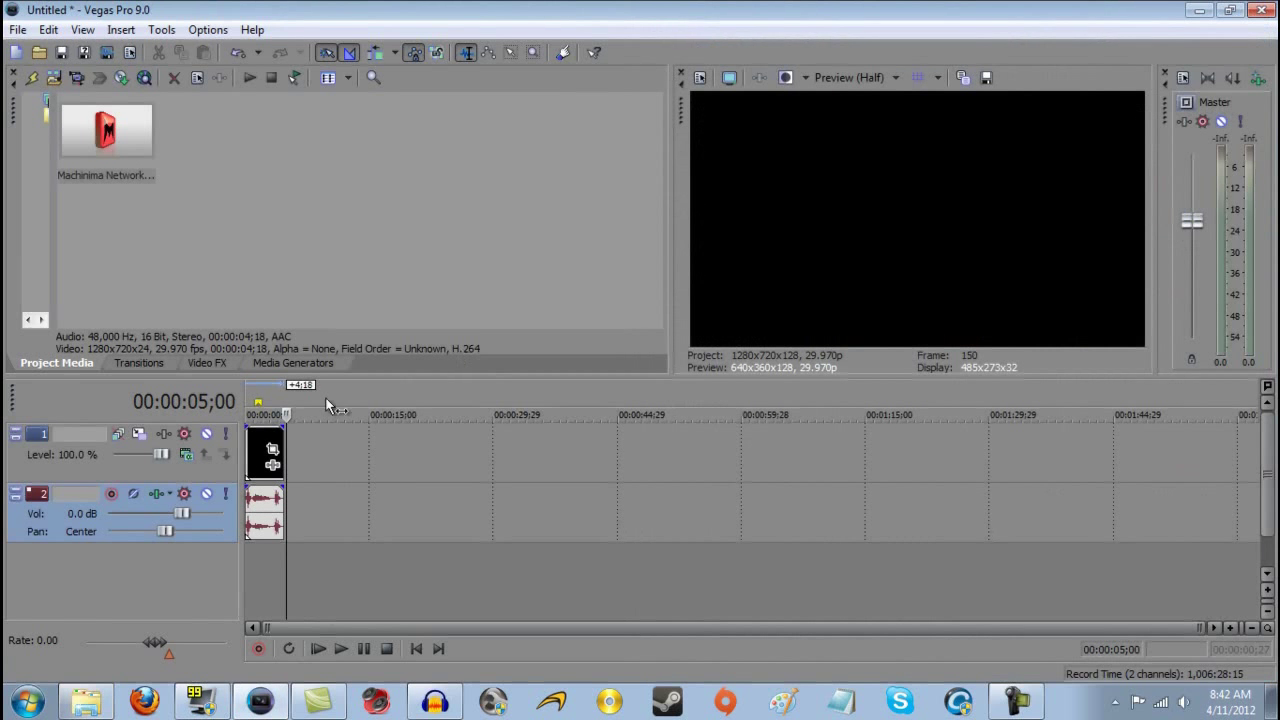
Play the intro clip from the start and stop at the one-second mark
left_click(248, 447)
scroll(400, 480, "up", 10)
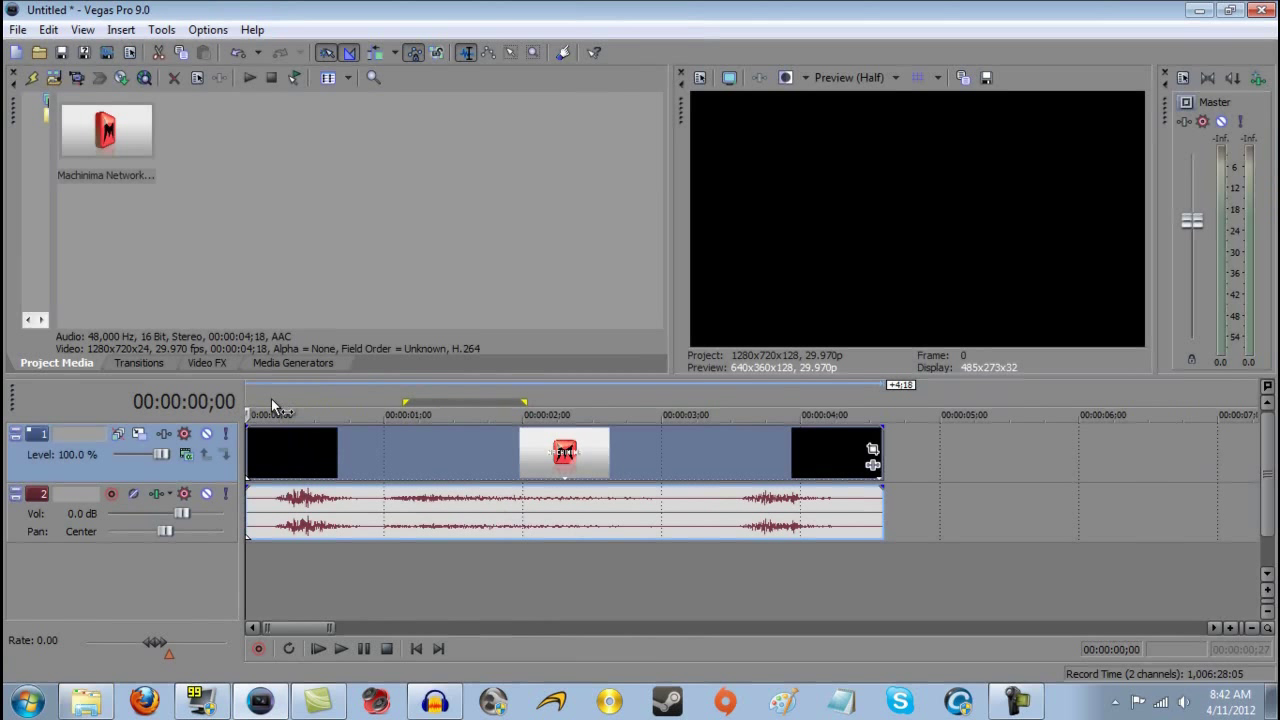
key("space")
left_click(380, 408)
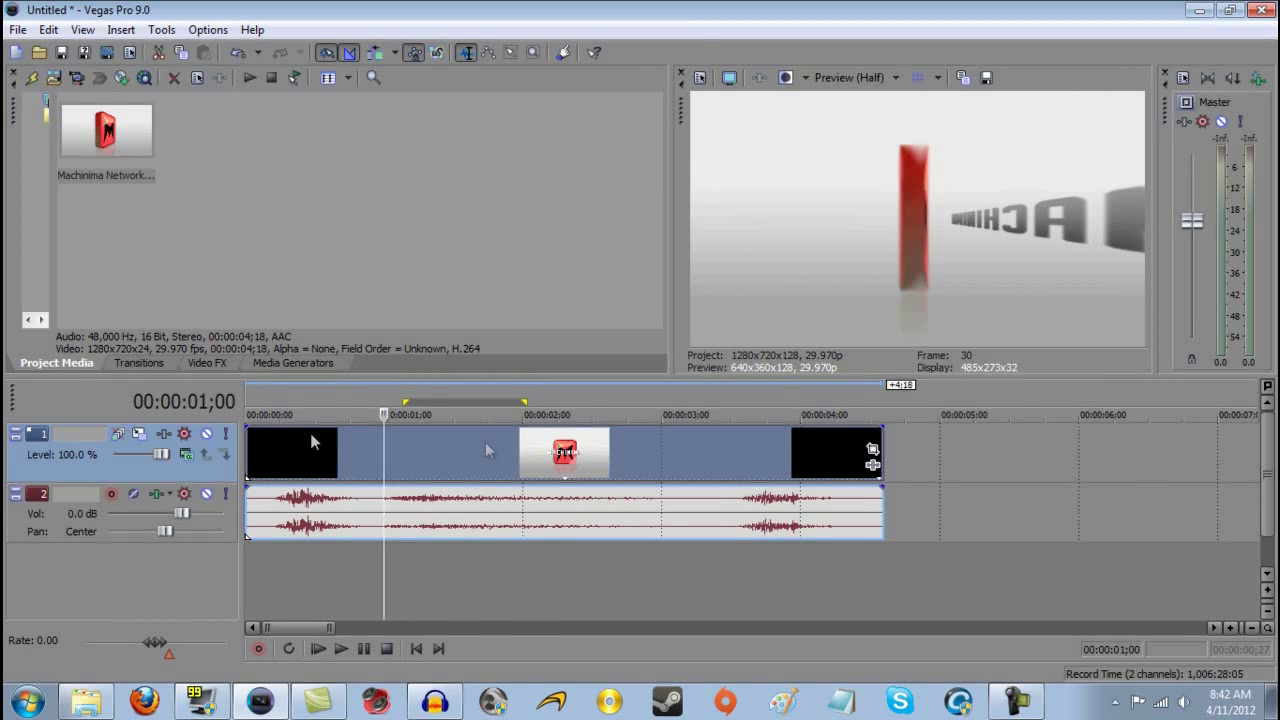
Shrink track 1's intro picture to 1,150.81 by 647.33 in Track Motion
left_click(140, 437)
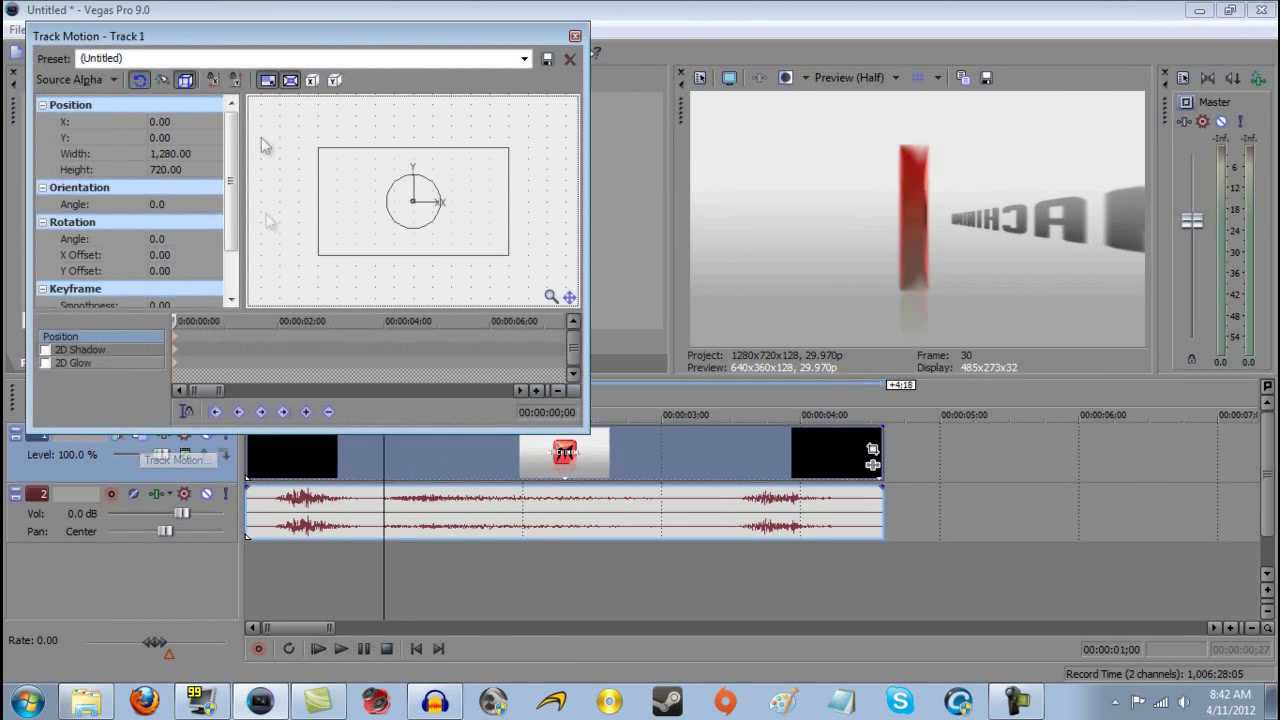
mouse_move(317, 149)
left_mouse_down()
mouse_move(367, 167)
mouse_move(327, 153)
left_mouse_up()
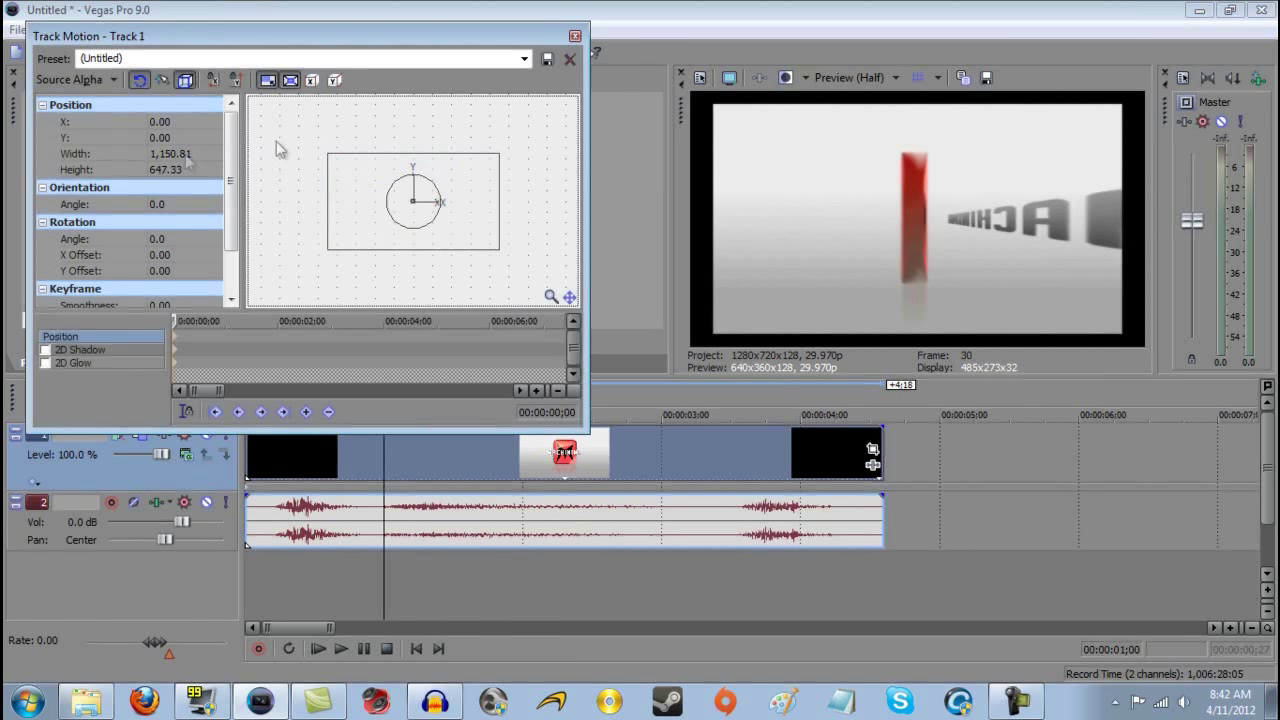
left_click(575, 36)
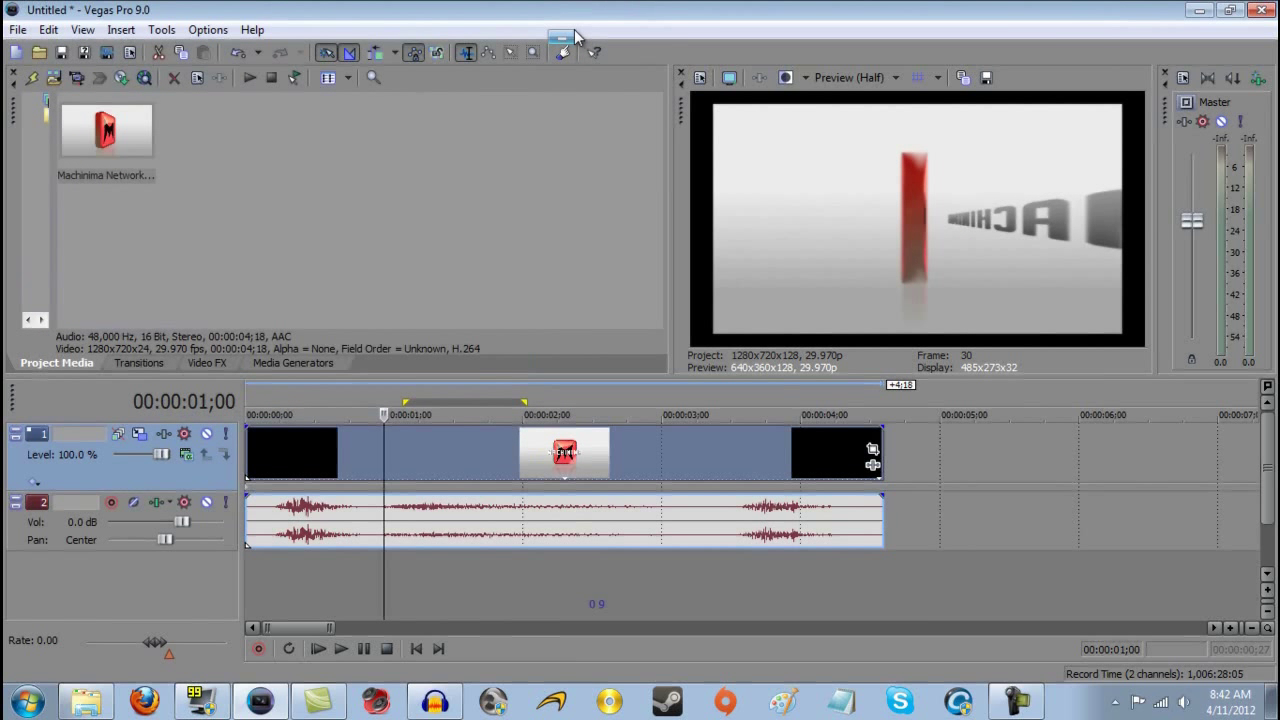
Replay part of the intro to check it, then bring the Videos library back up
left_click(552, 404)
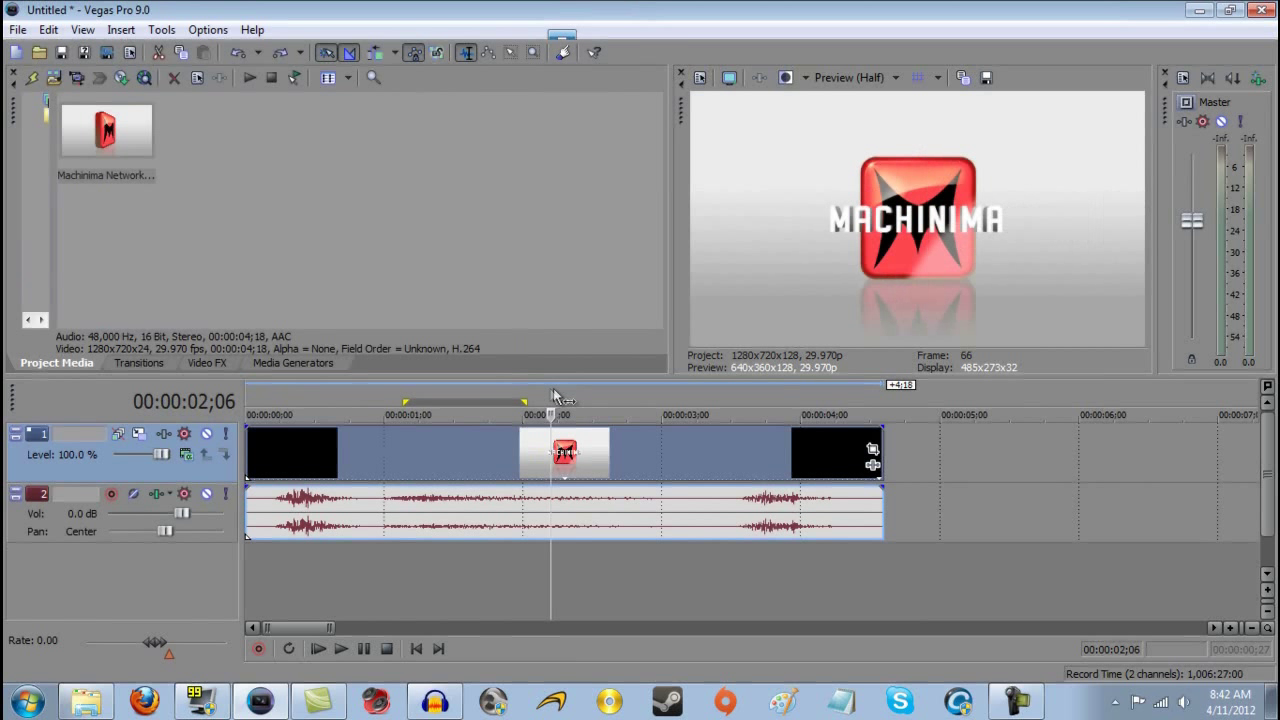
left_click(578, 404)
left_click(340, 648)
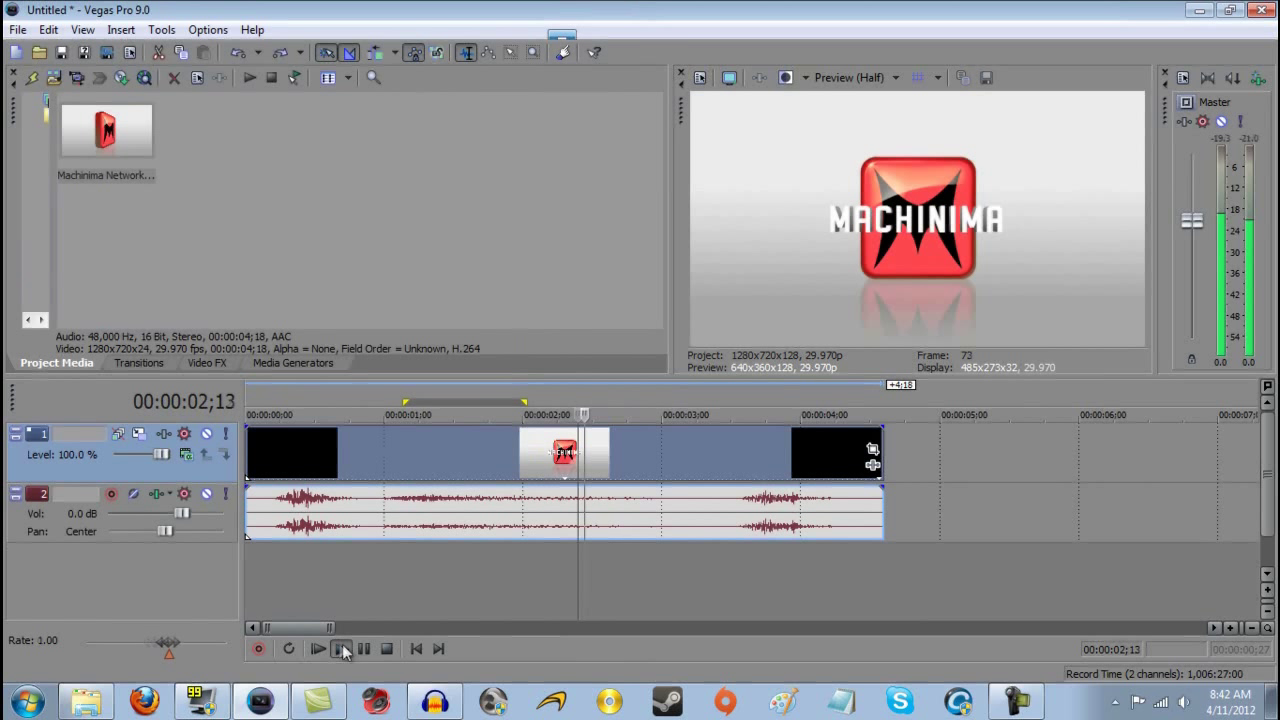
left_click(364, 648)
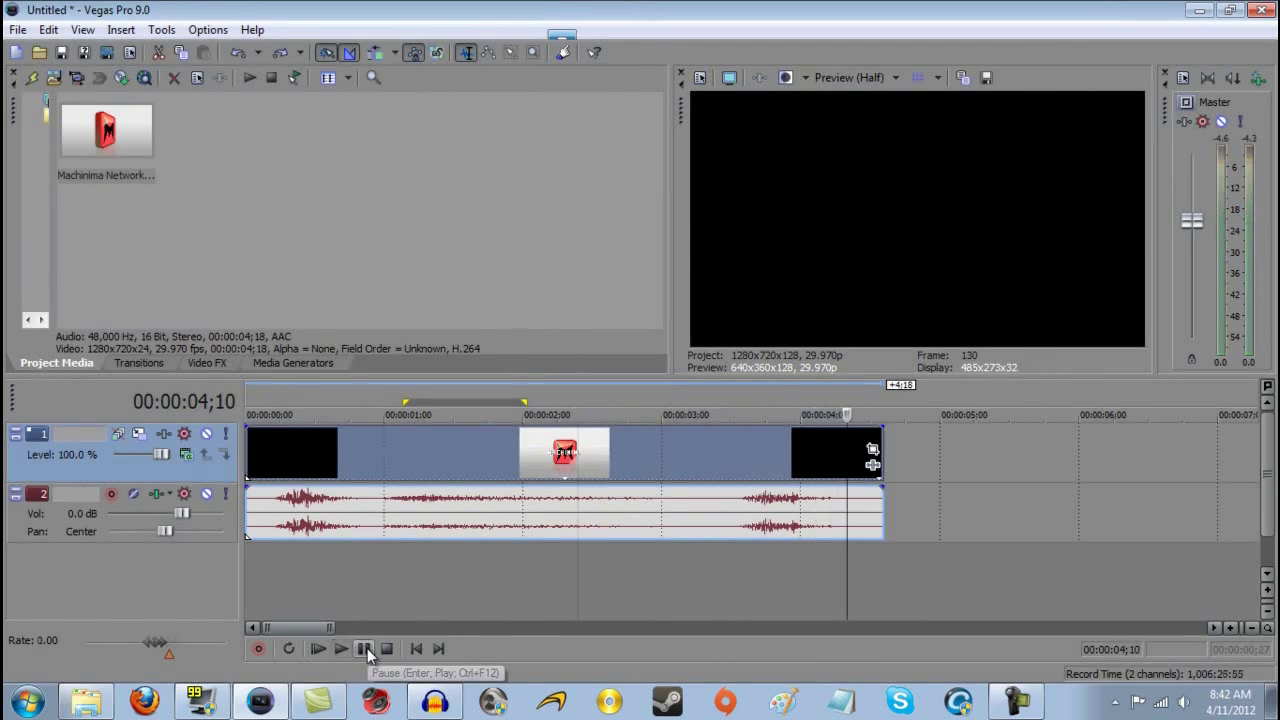
left_click(86, 700)
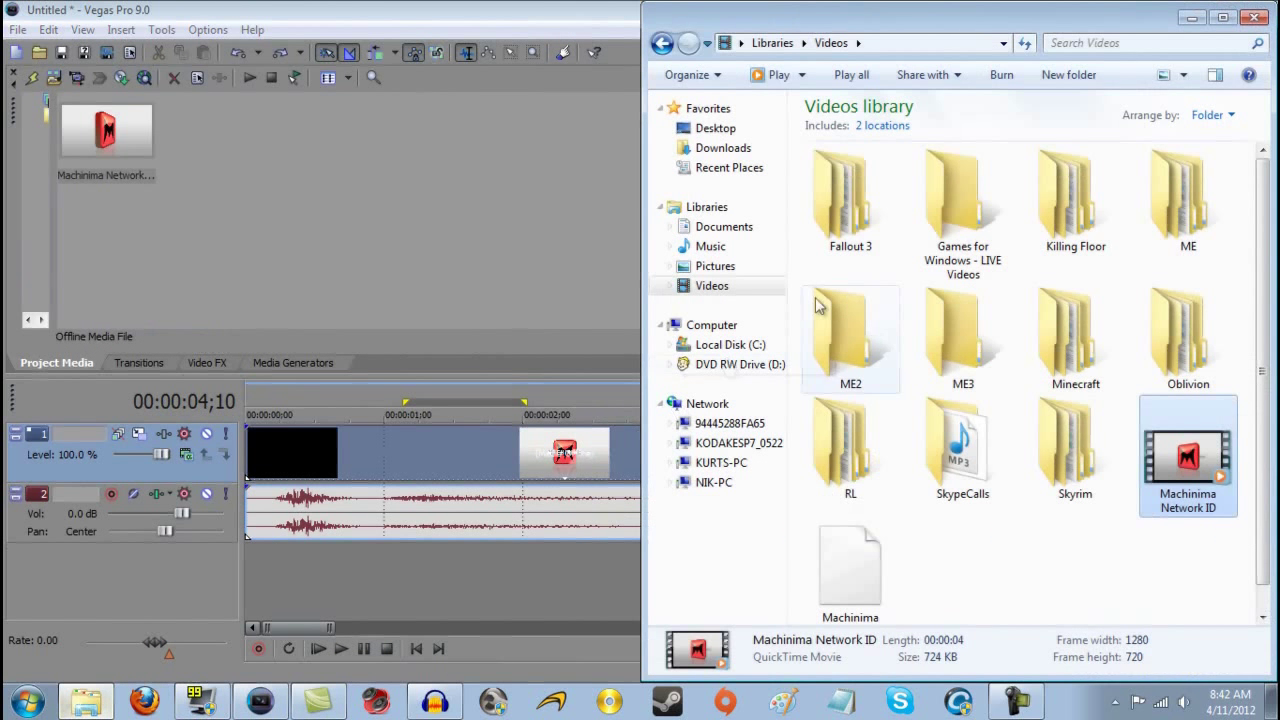
Add Chat with Bryan.mp3 from SkypeCalls as a new track and shift it slightly later
double_click(955, 478)
left_click_drag(860, 255, 303, 594)
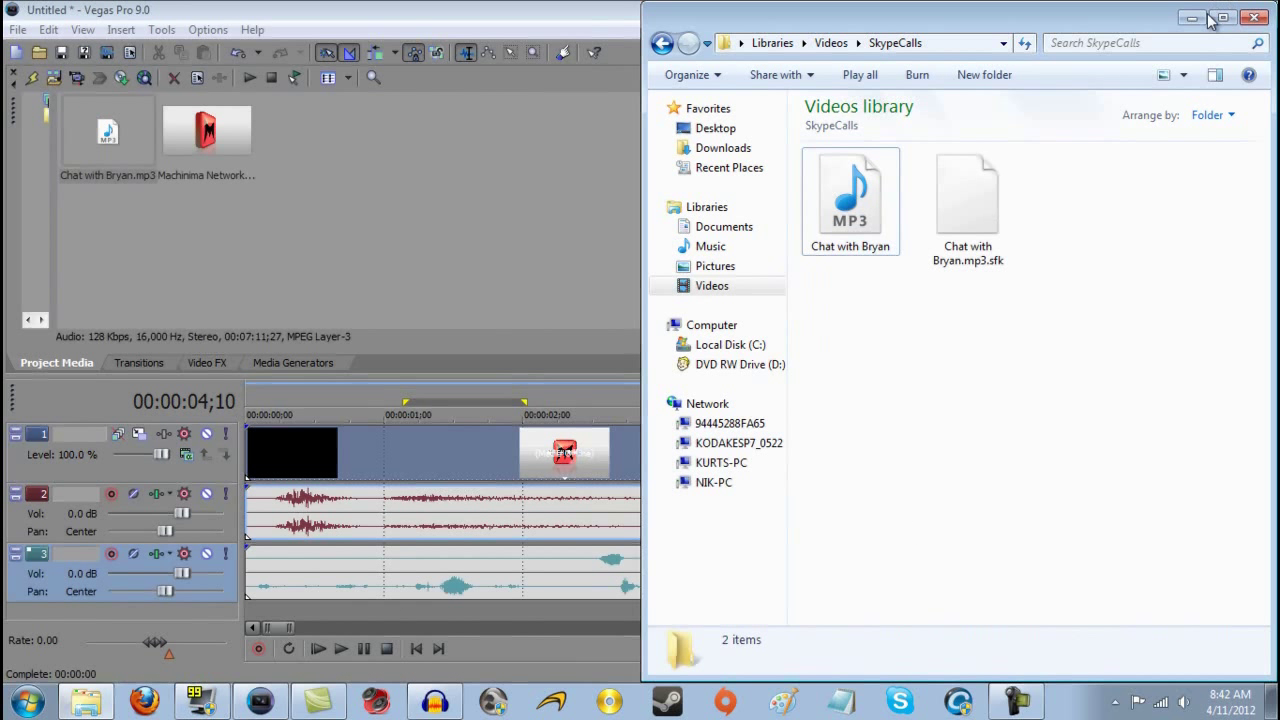
left_click(445, 394)
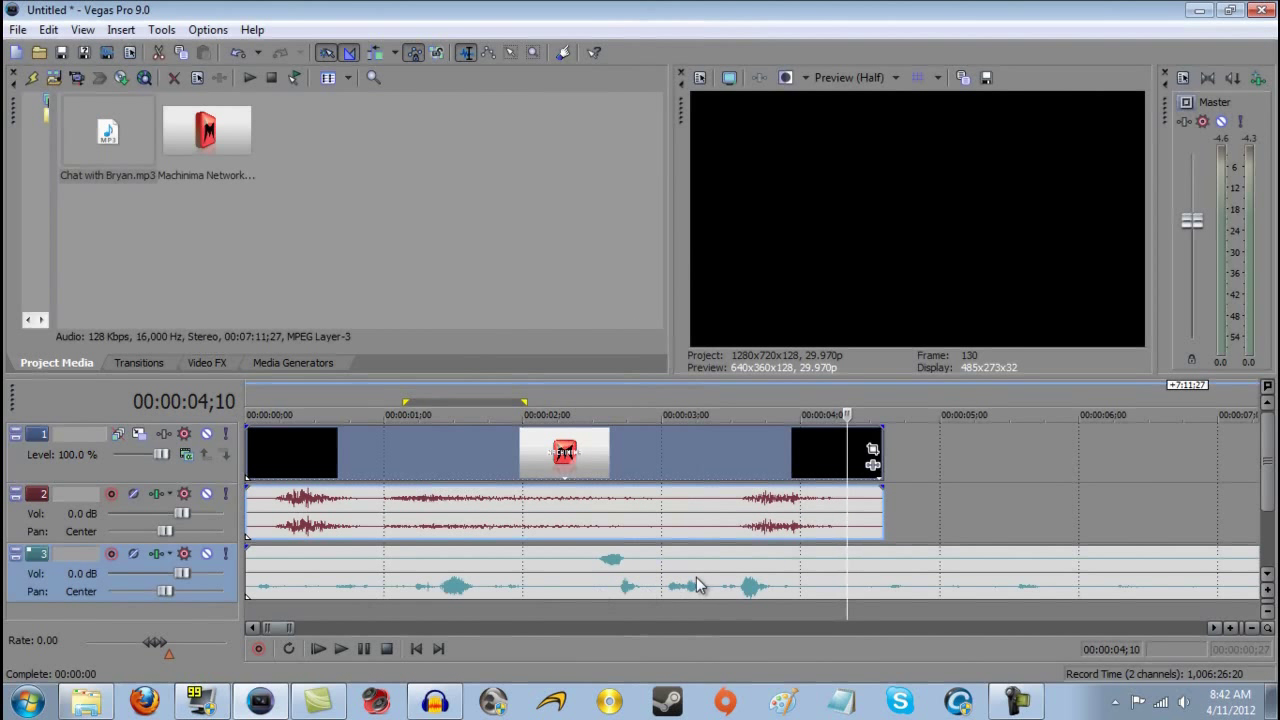
mouse_move(358, 568)
left_mouse_down()
mouse_move(392, 565)
mouse_move(341, 570)
left_mouse_up()
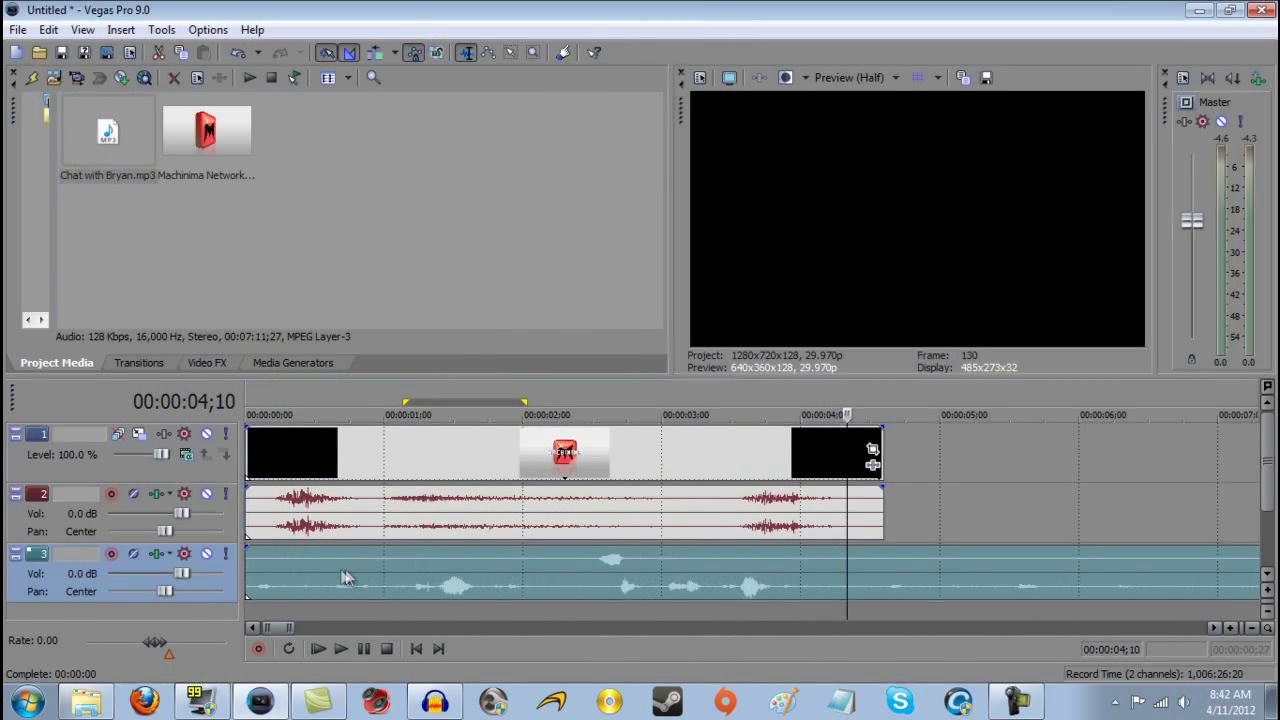
Scrub the playhead from the timeline start forward to 00:00:01;11
left_click(258, 590)
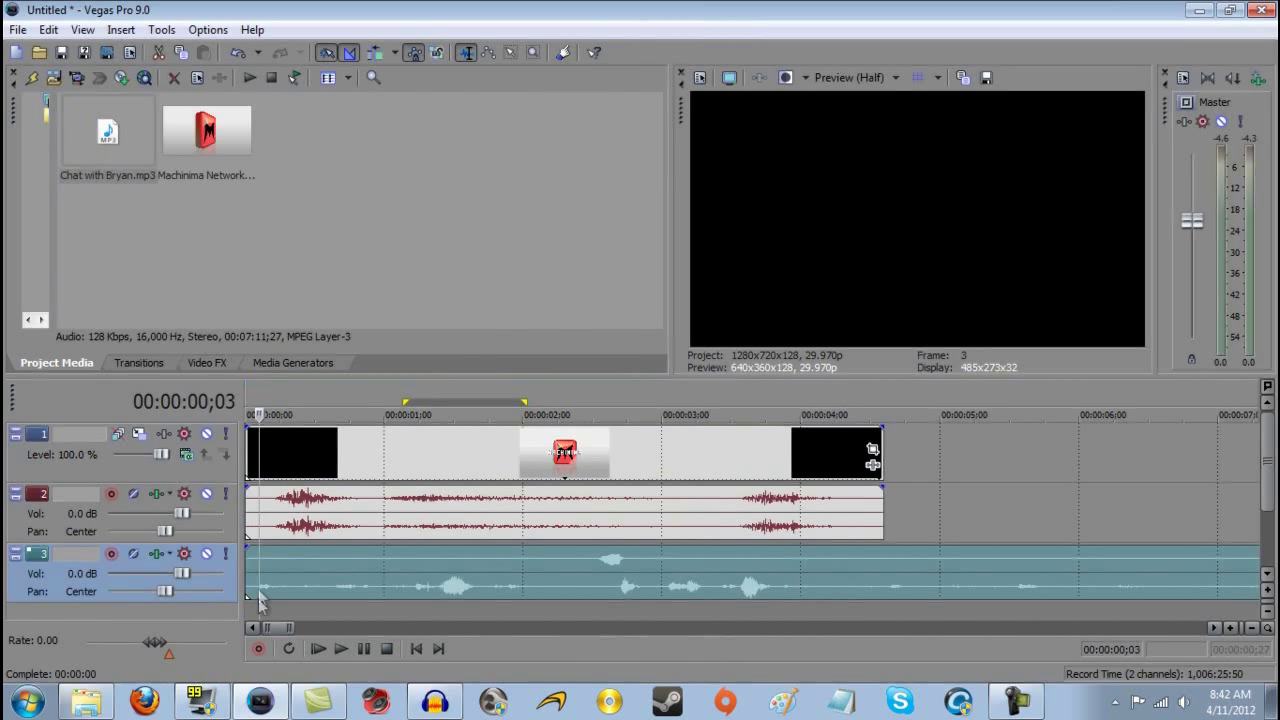
scroll(293, 611, "up", 8)
scroll(445, 610, "down", 3)
left_click(468, 591)
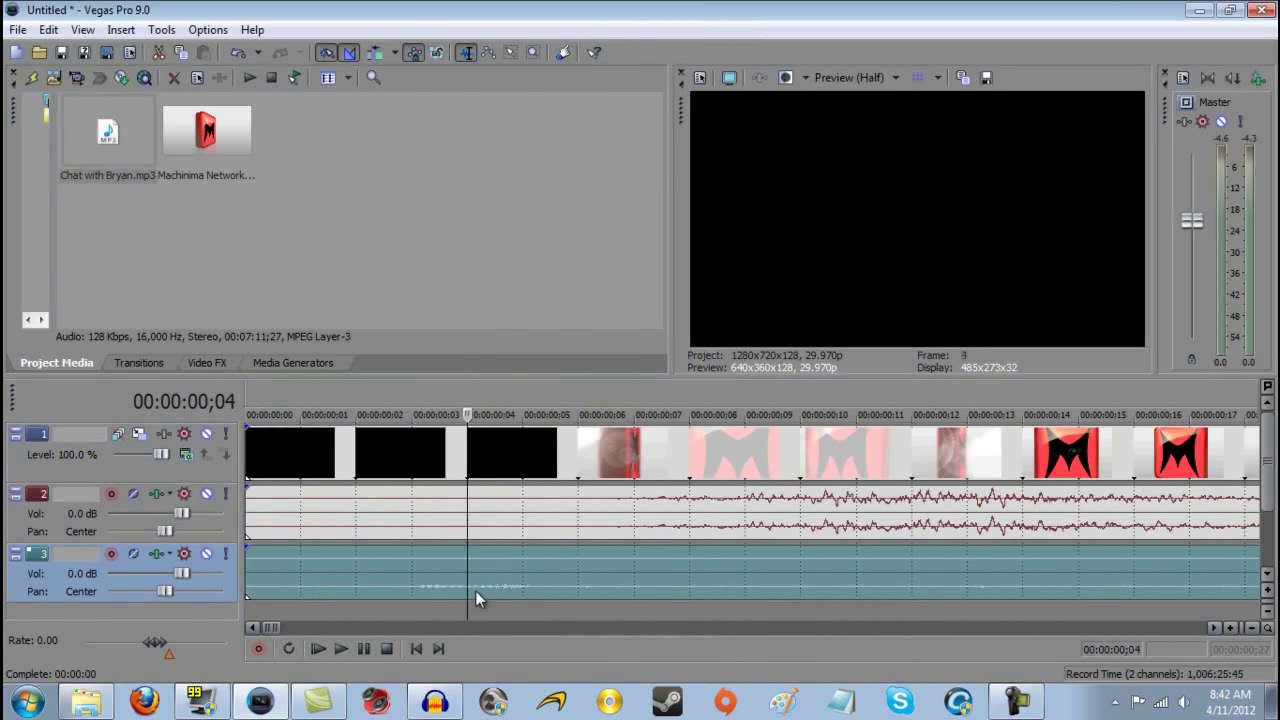
left_click(634, 578)
scroll(822, 583, "down", 6)
left_click(817, 582)
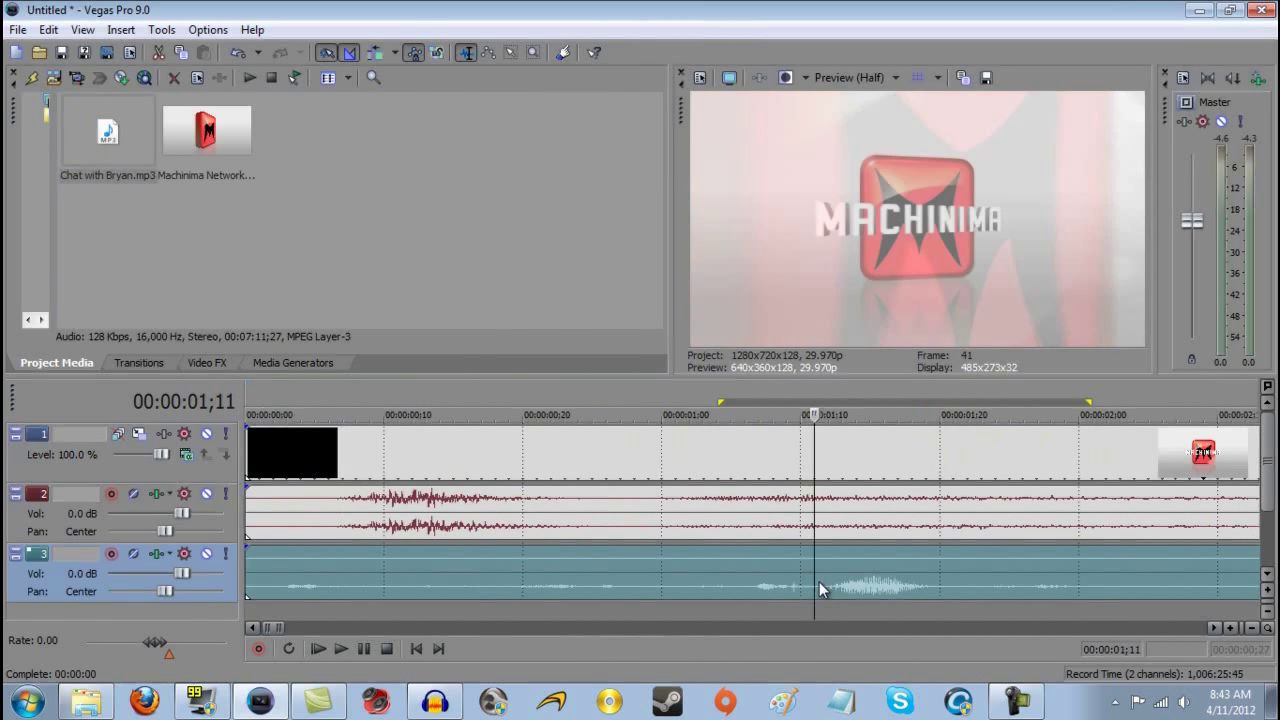
Select the intro video and audio events and set the playhead to 1;15
left_click(660, 474)
scroll(657, 515, "down", 3)
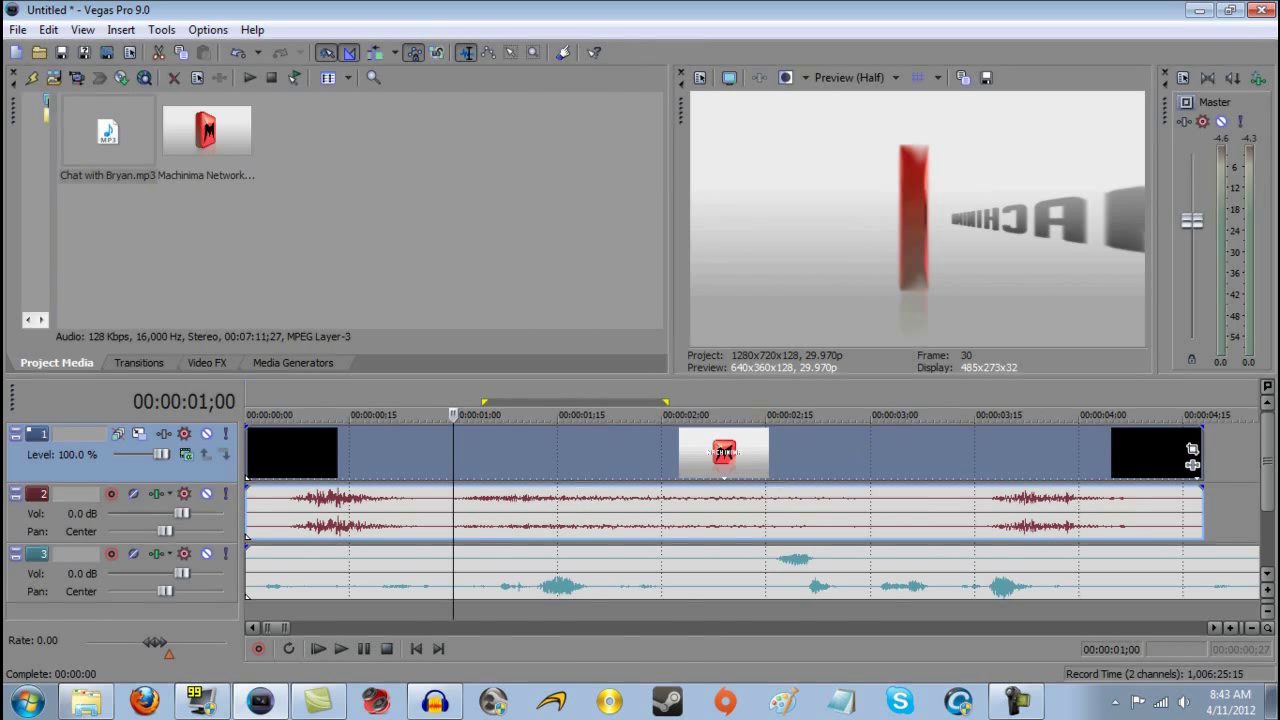
left_click(565, 390)
left_click(550, 381)
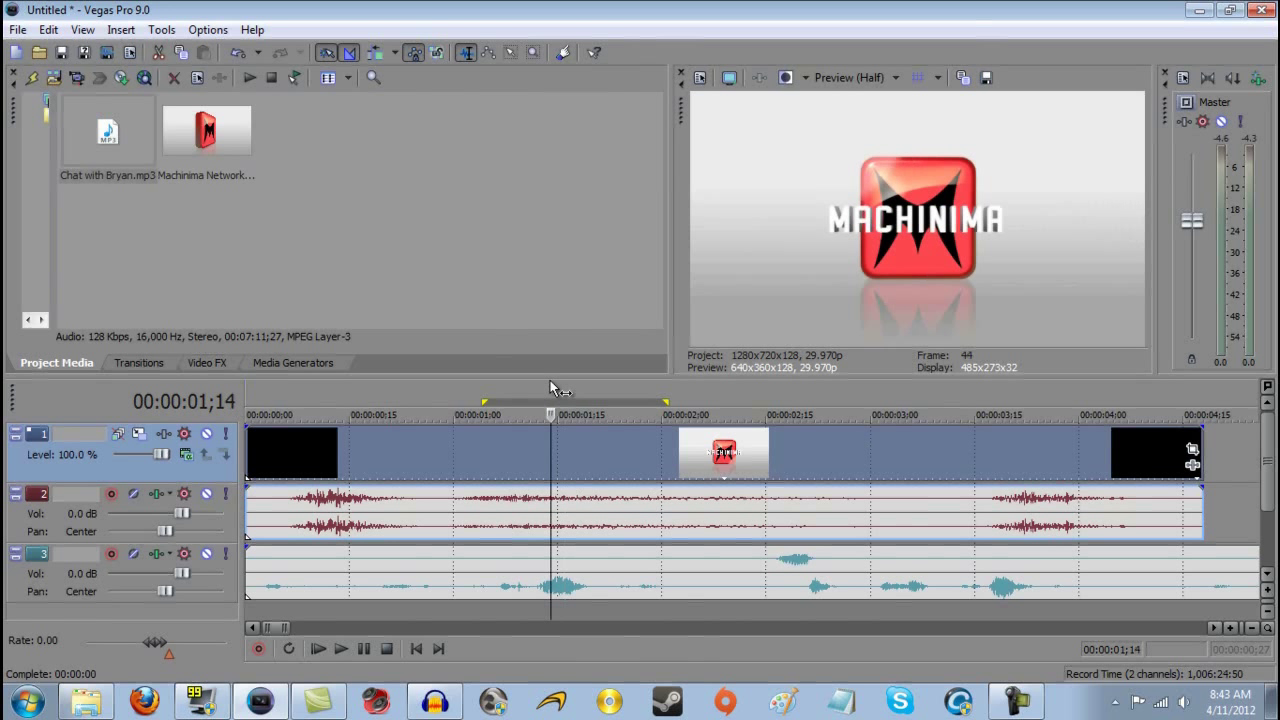
left_click(555, 387)
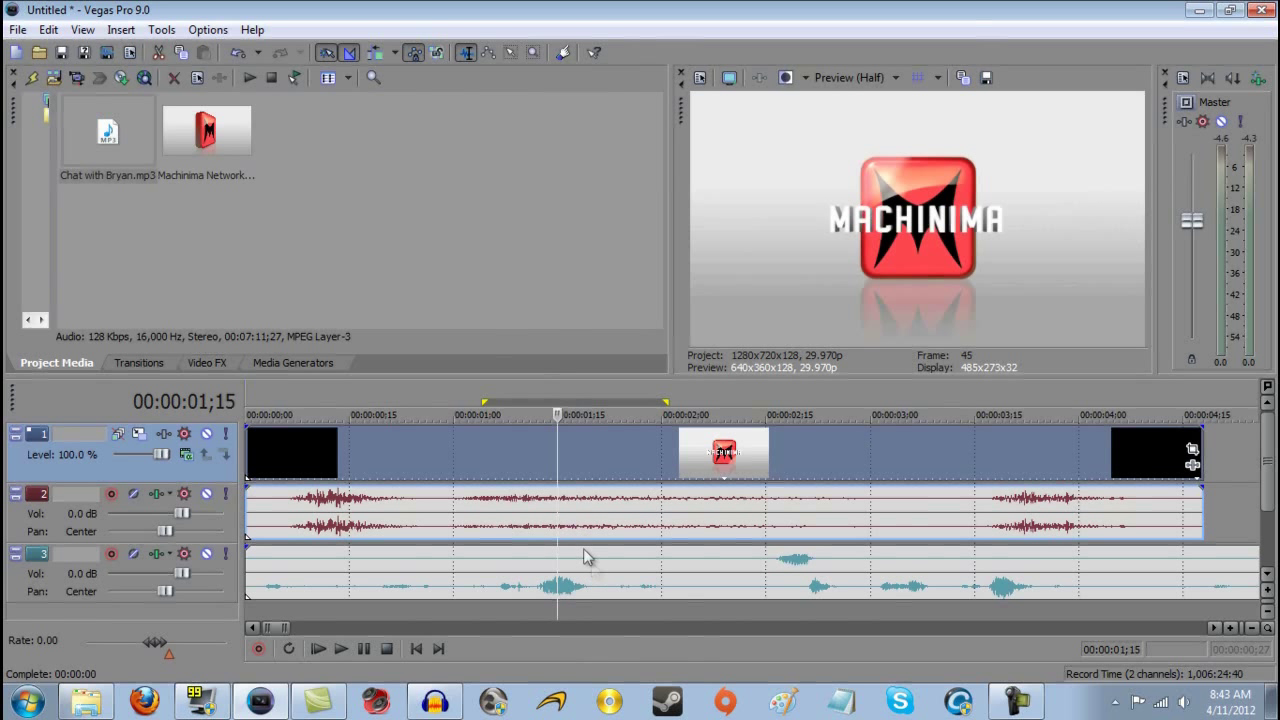
scroll(620, 520, "down", 6)
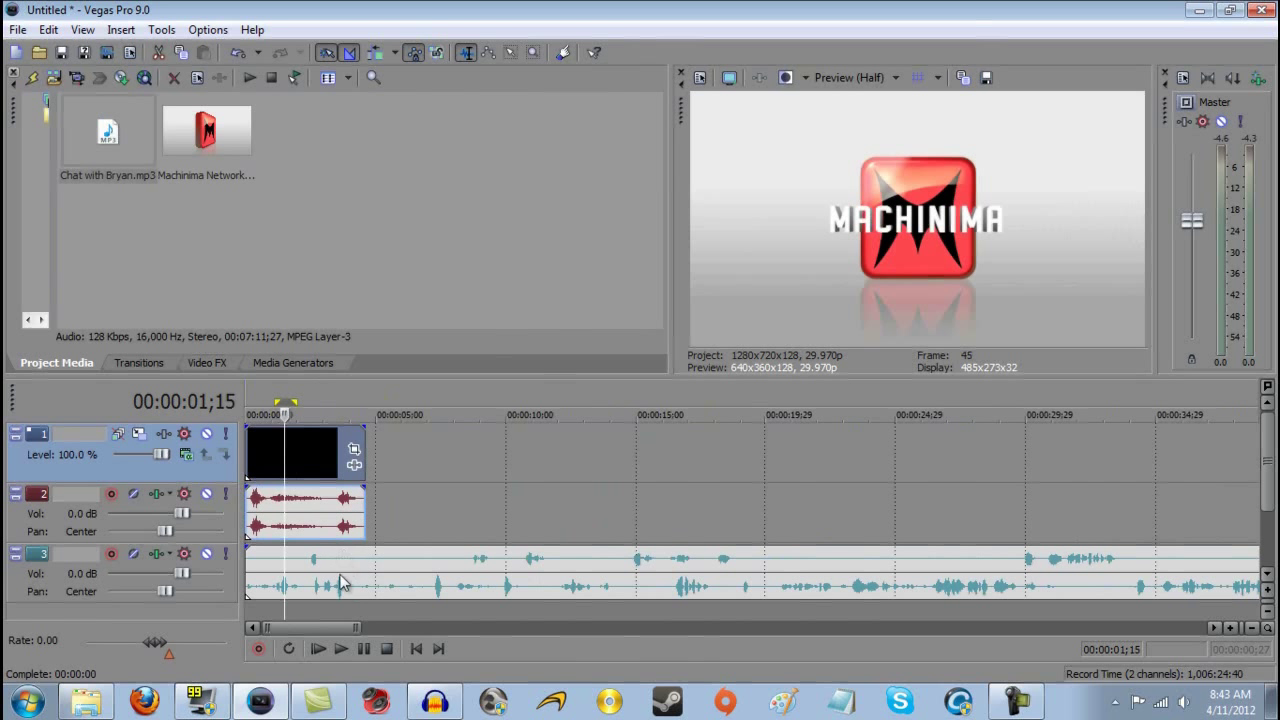
scroll(343, 578, "up", 5)
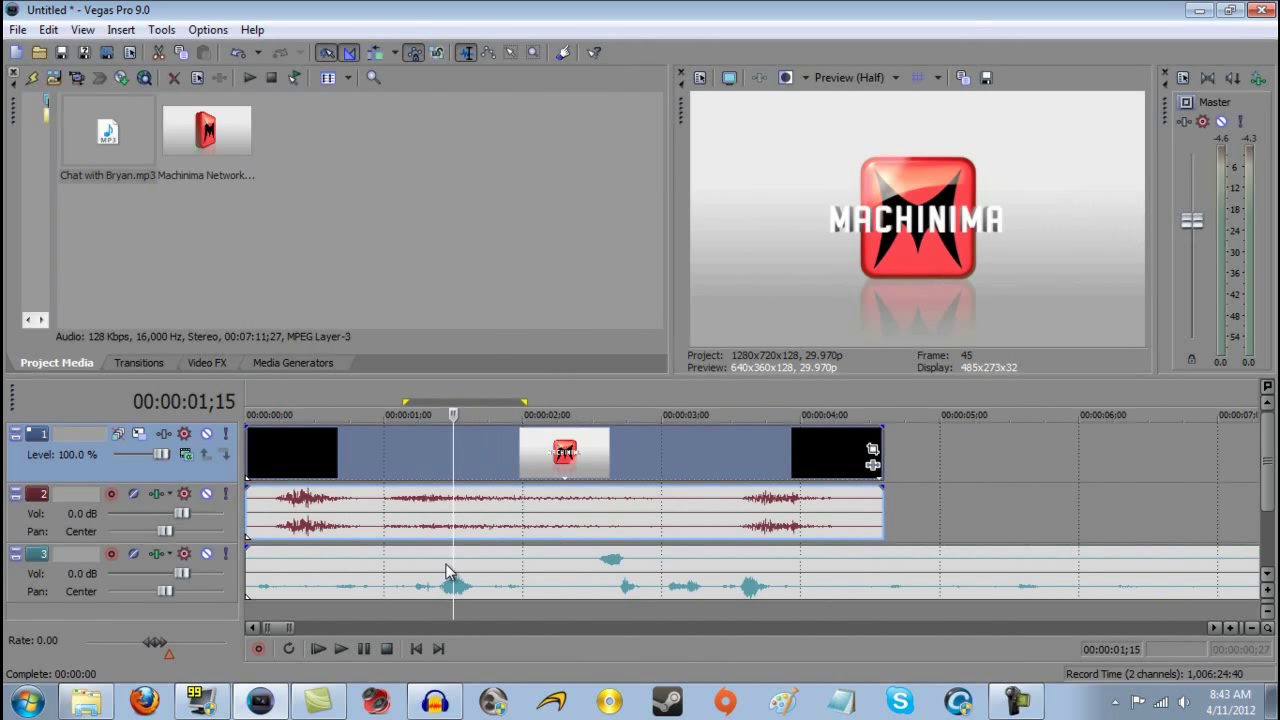
left_click(18, 30)
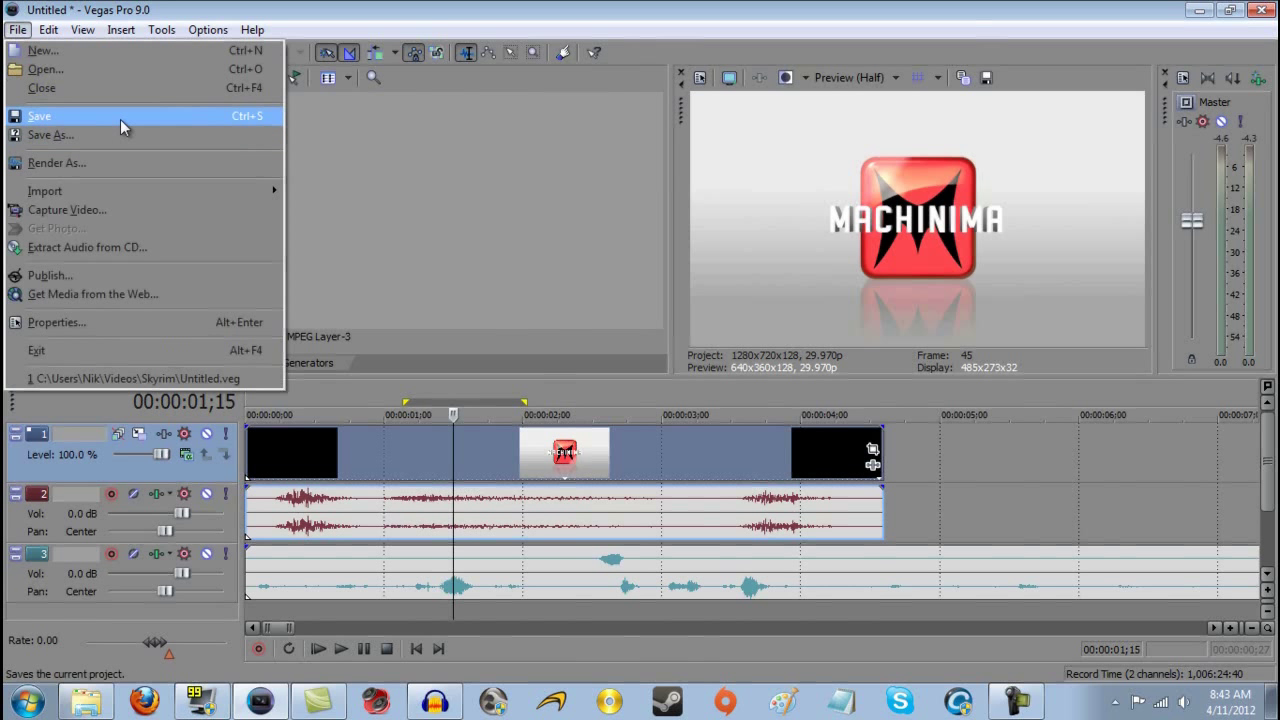
Glance at Render As, then show Track 1's motion settings at position 0, 0, size 1,280×720
left_click(100, 164)
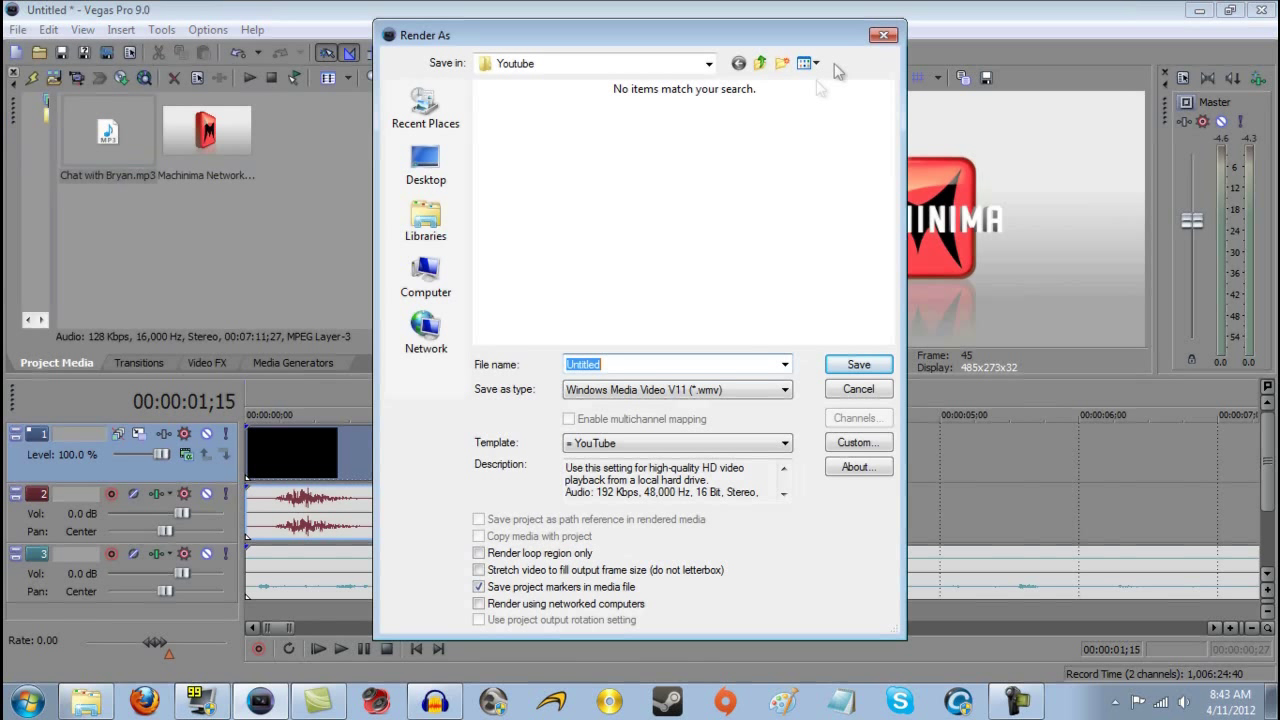
left_click(882, 35)
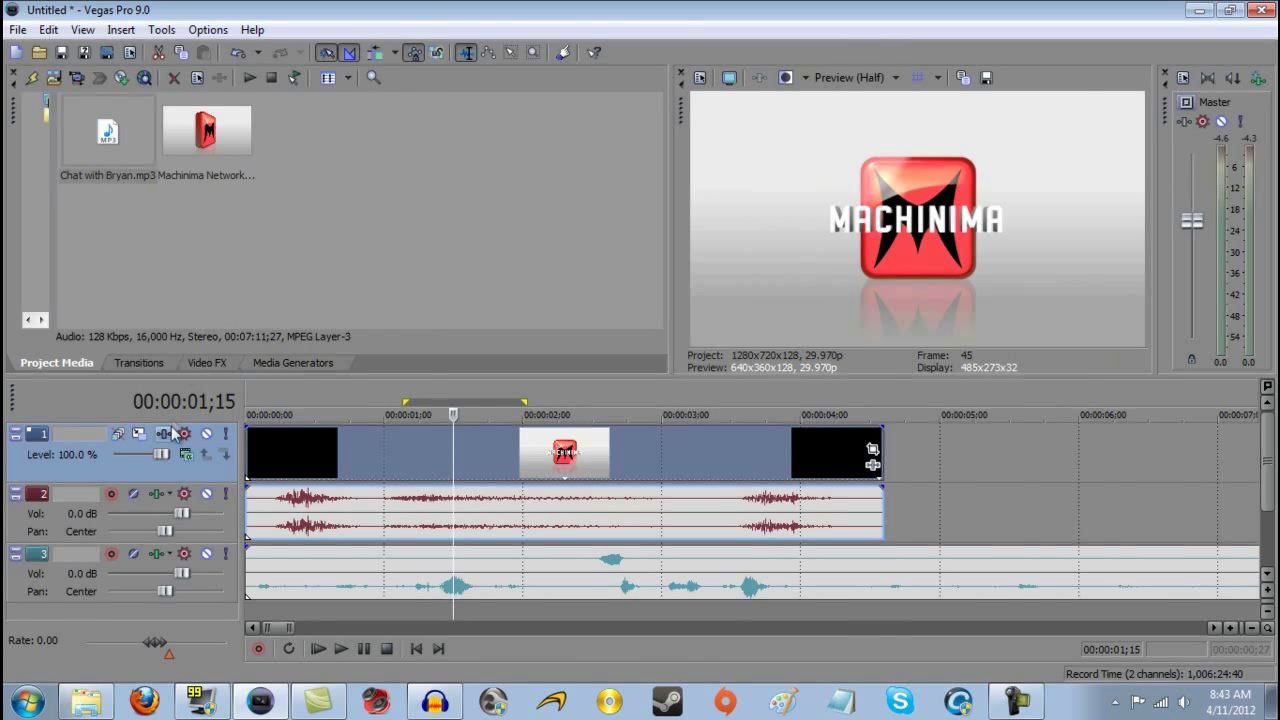
left_click(140, 435)
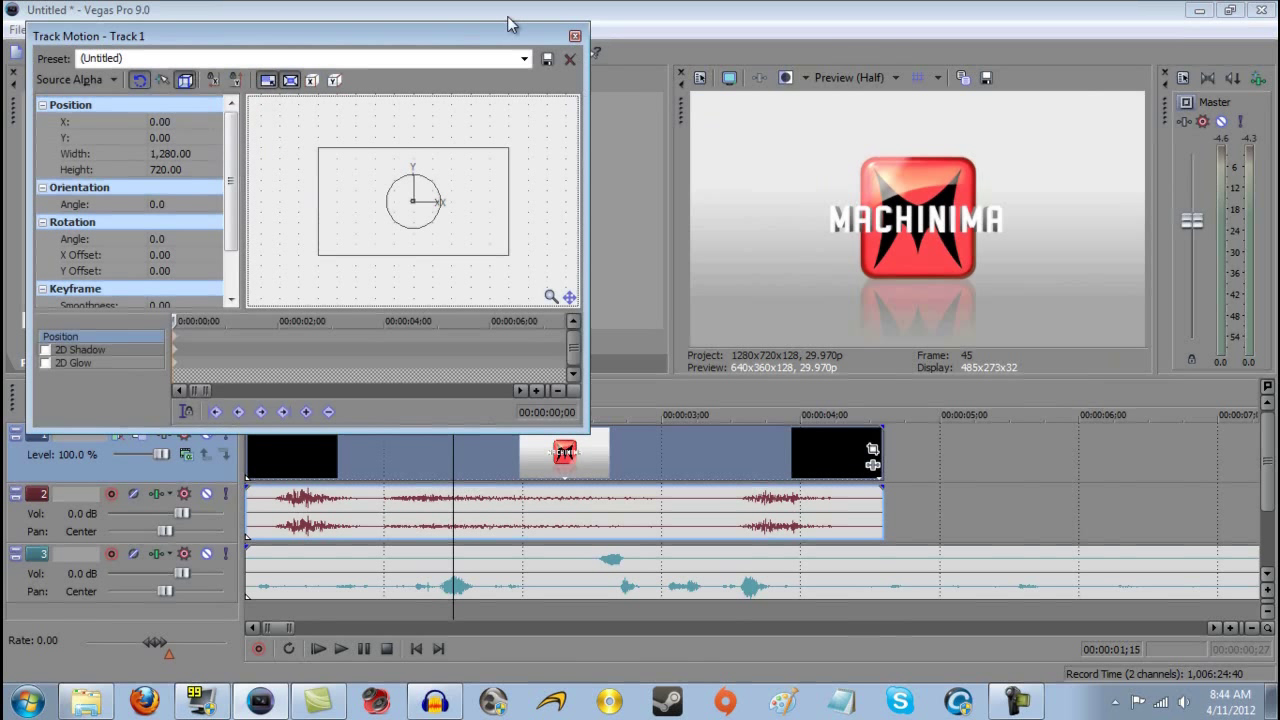
Close Track Motion, put the playhead at 00:00:02;12, and bring up the intro clip's context menu
left_click(574, 37)
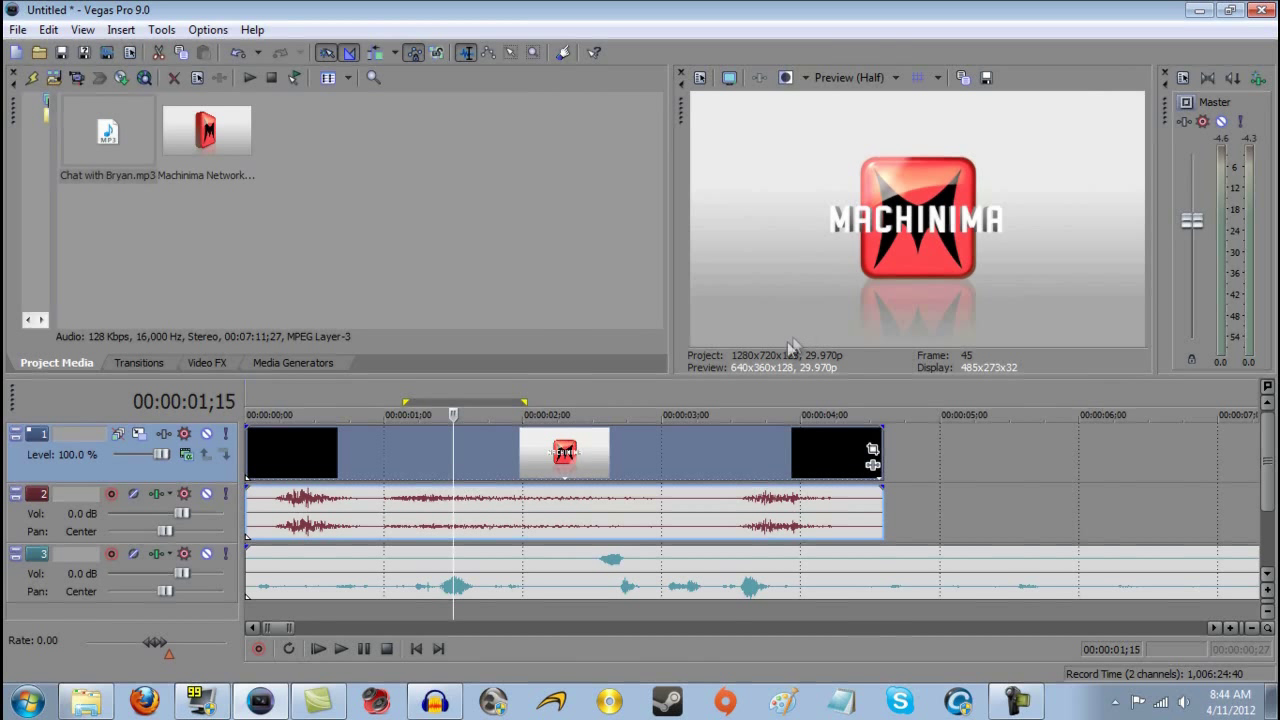
left_click(578, 390)
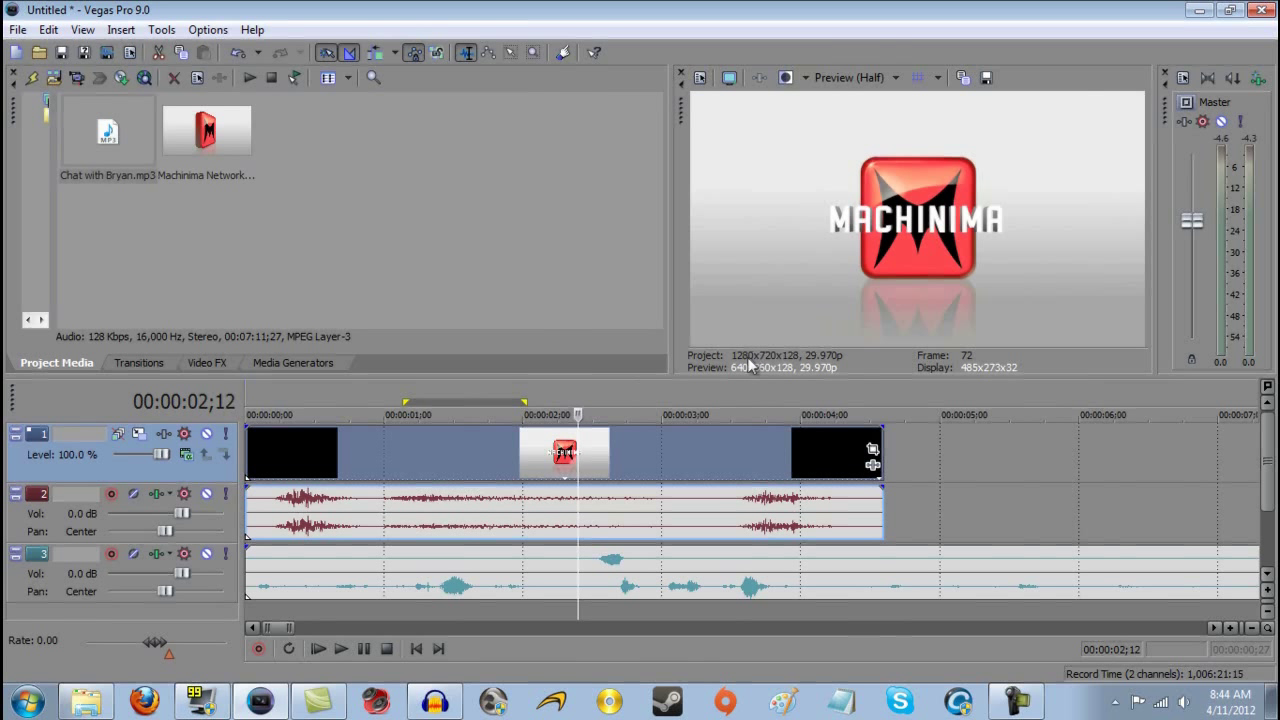
right_click(679, 453)
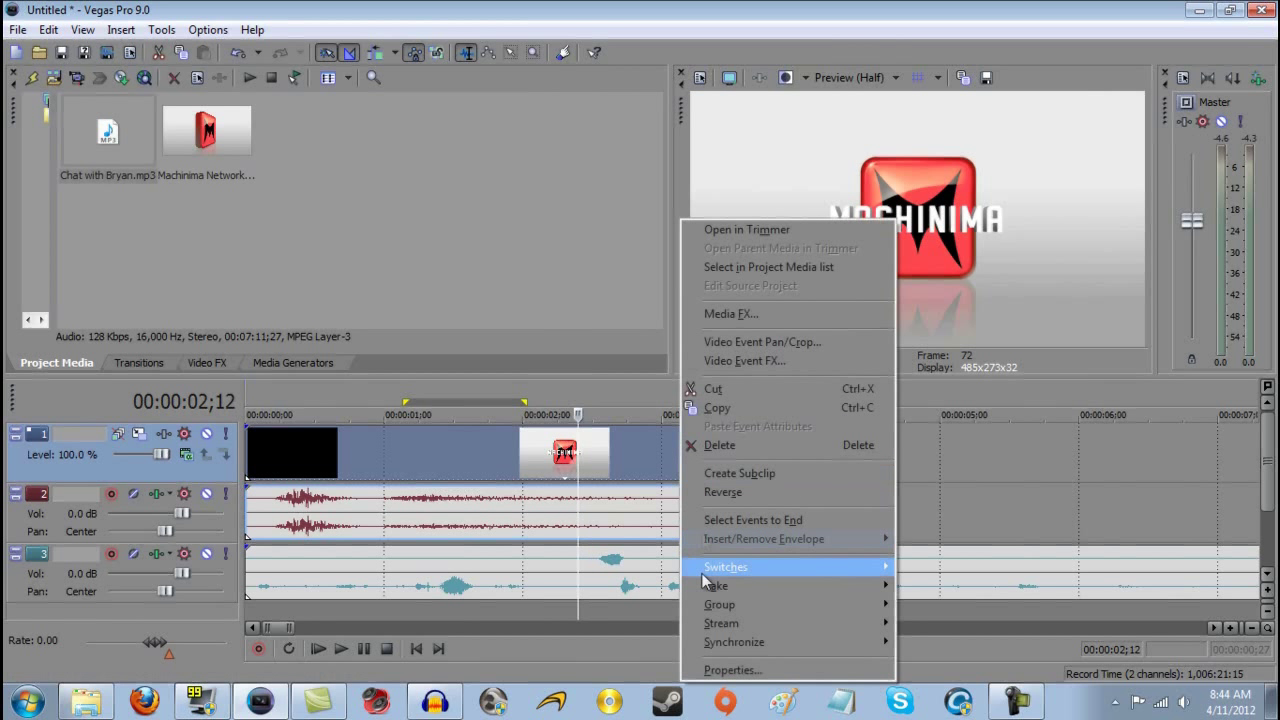
Turn off maintaining the aspect ratio in the intro clip's properties
left_click(728, 671)
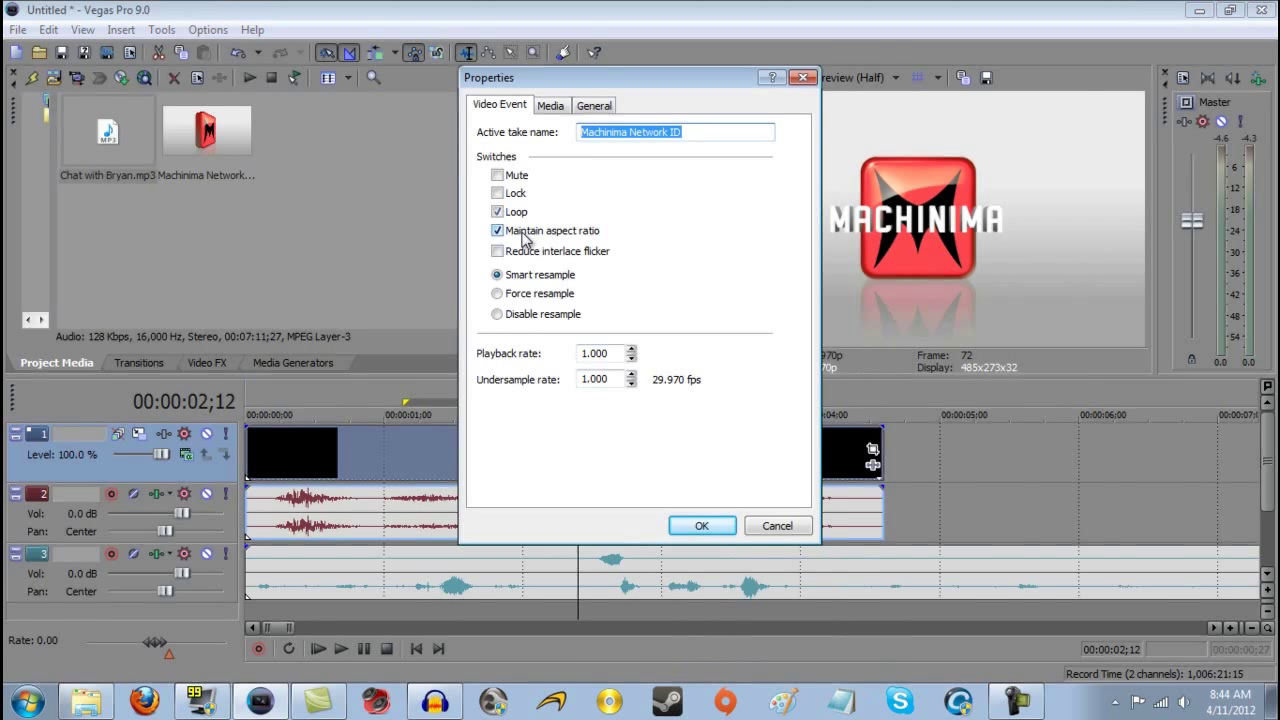
left_click(498, 231)
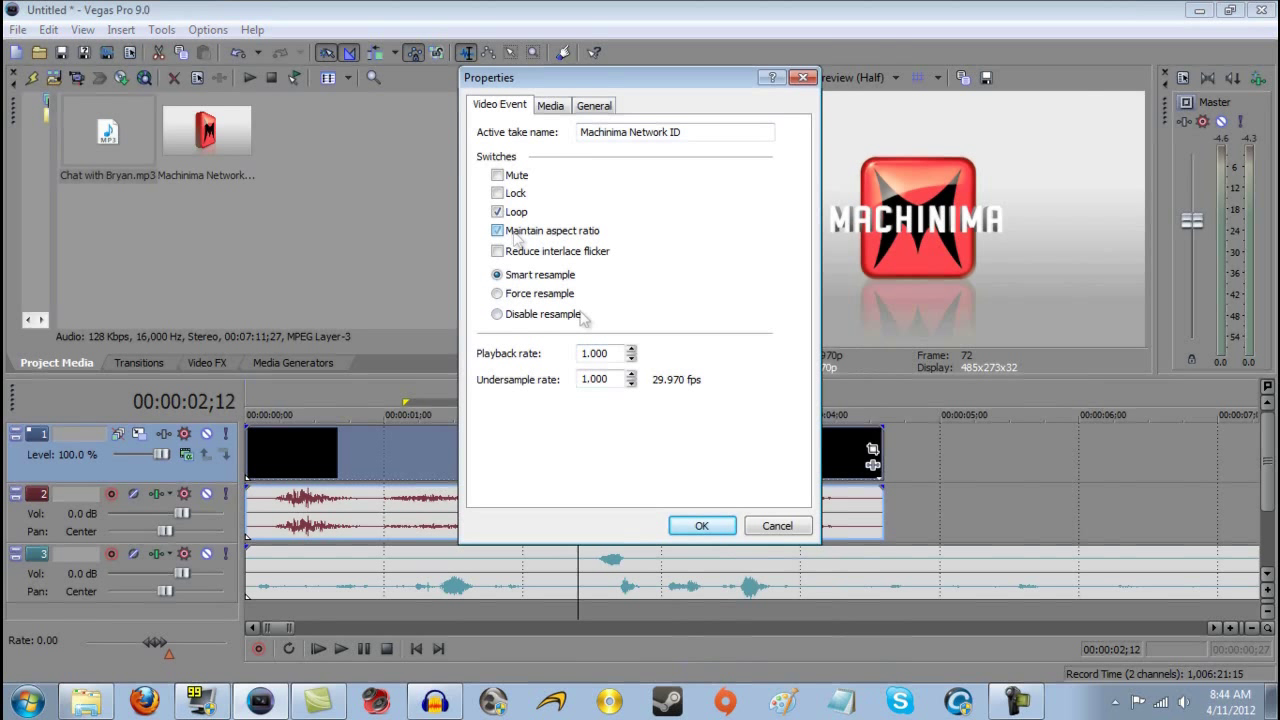
left_click(700, 526)
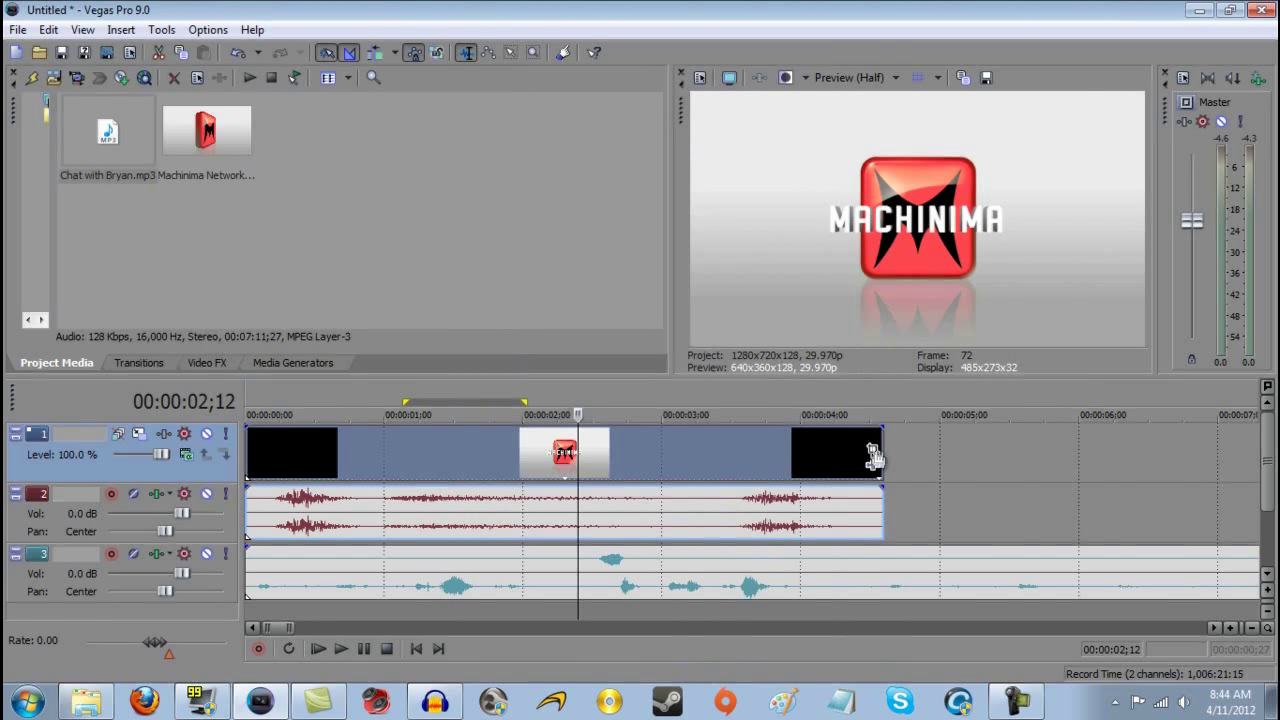
Reframe the intro in Event Pan/Crop, preview it, and set the playhead to 00:00:03;01
left_click(872, 452)
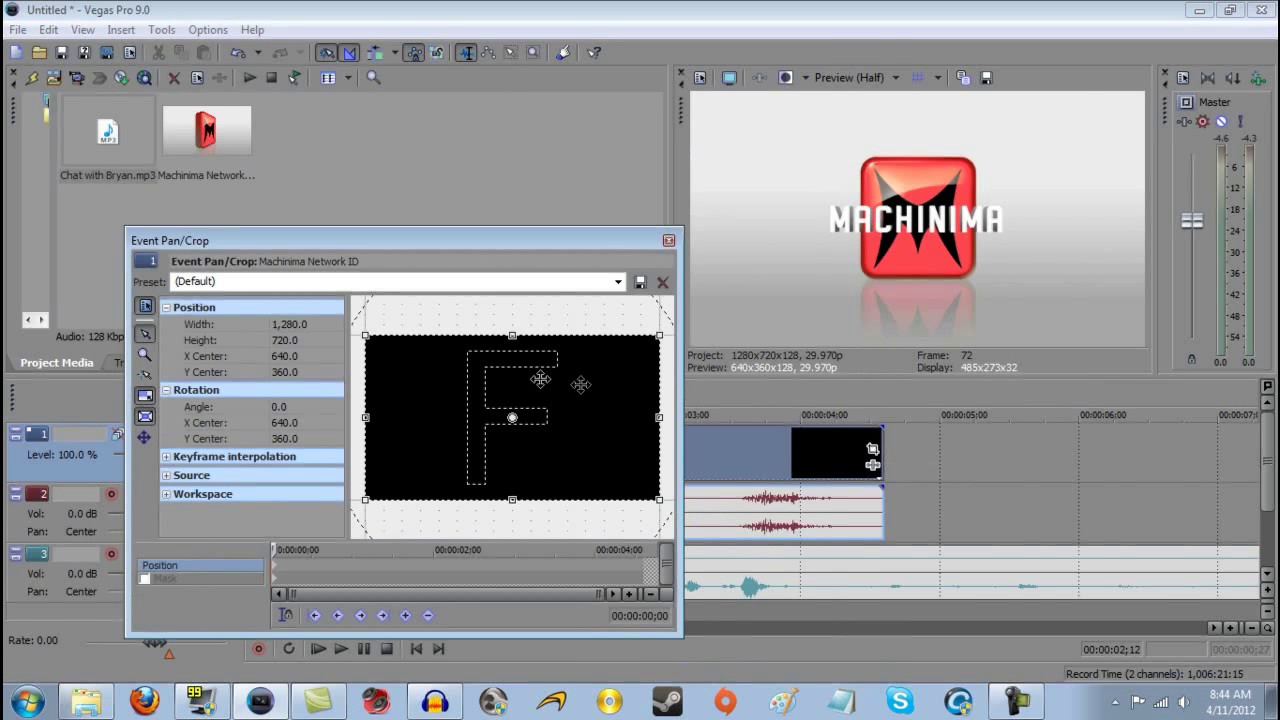
left_click_drag(366, 417, 427, 345)
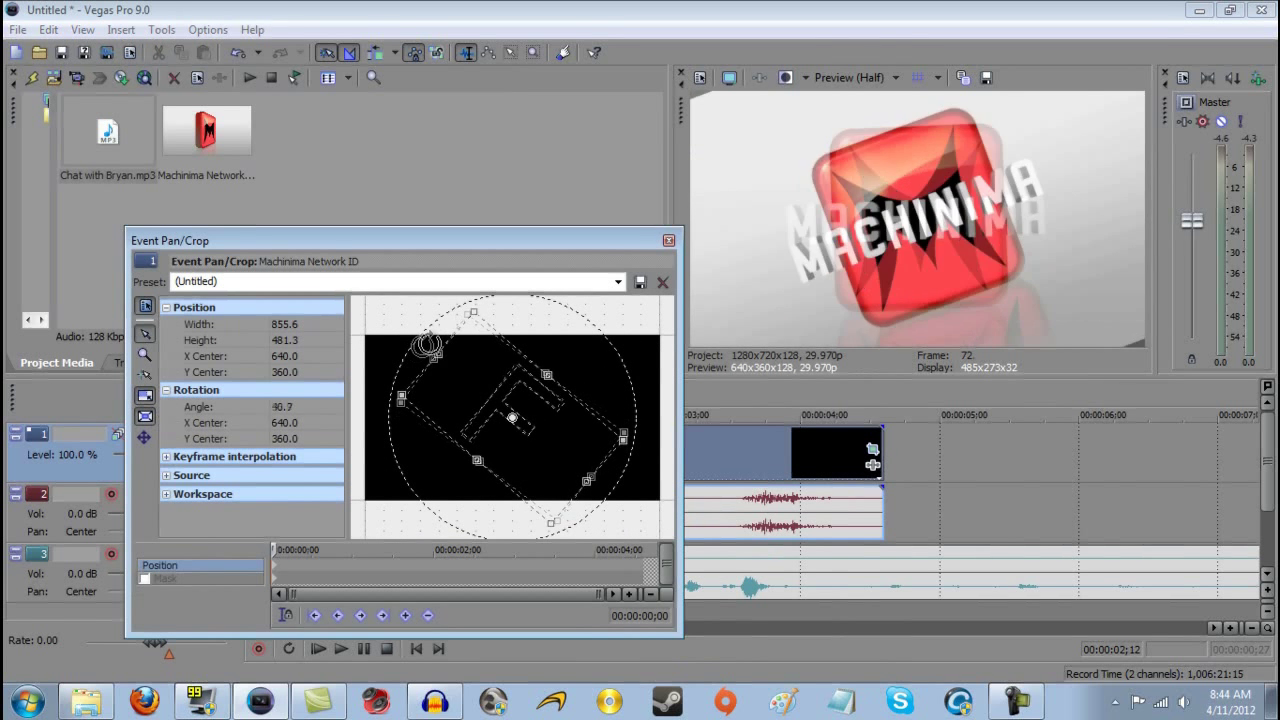
left_click(668, 240)
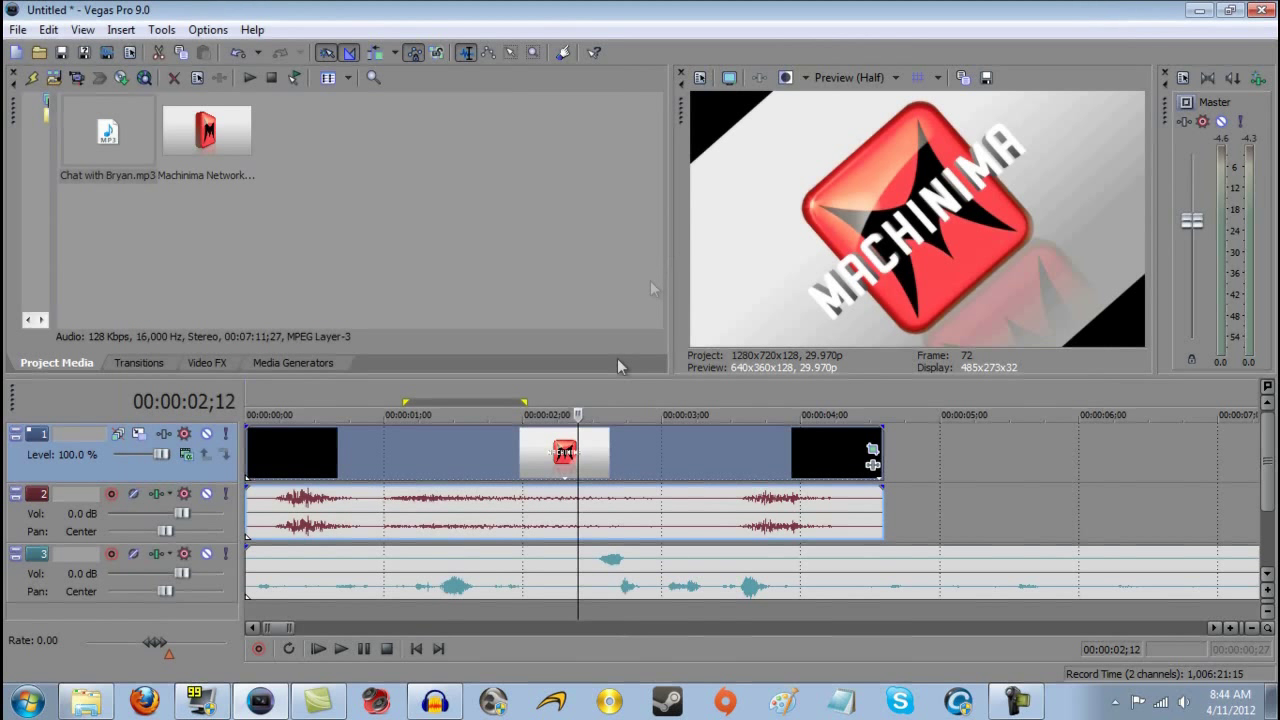
left_click(341, 648)
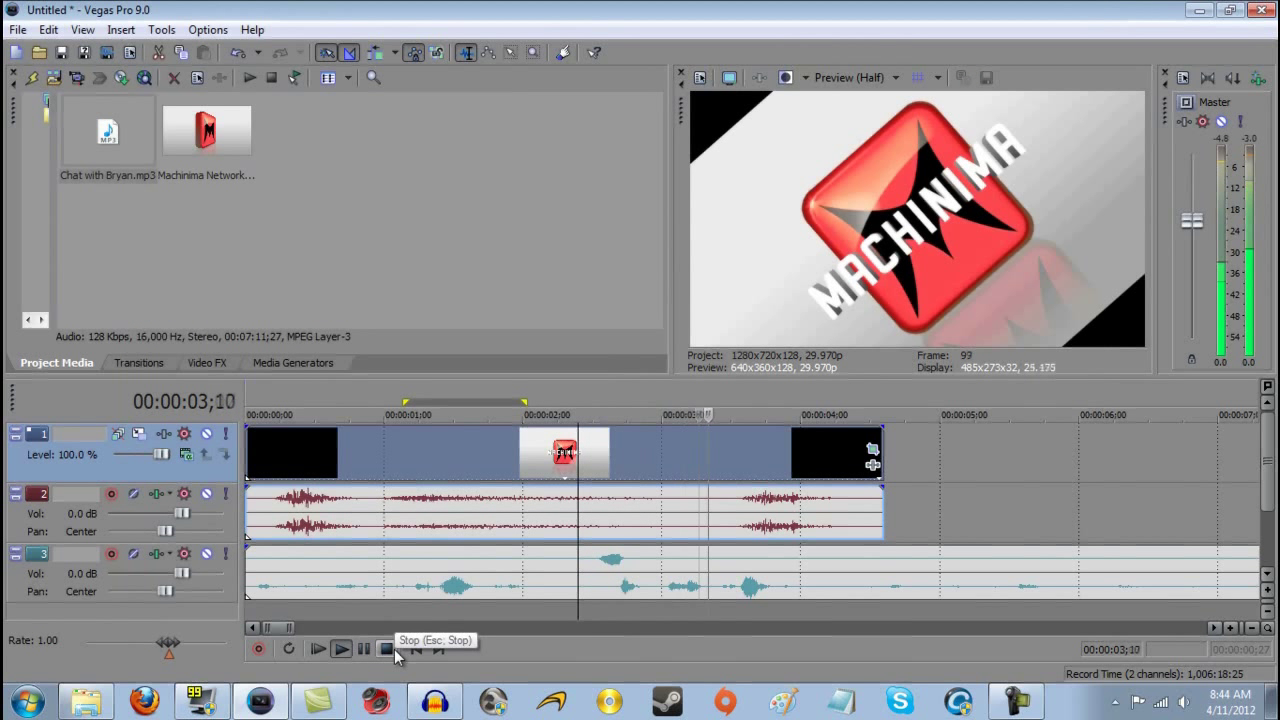
left_click(394, 649)
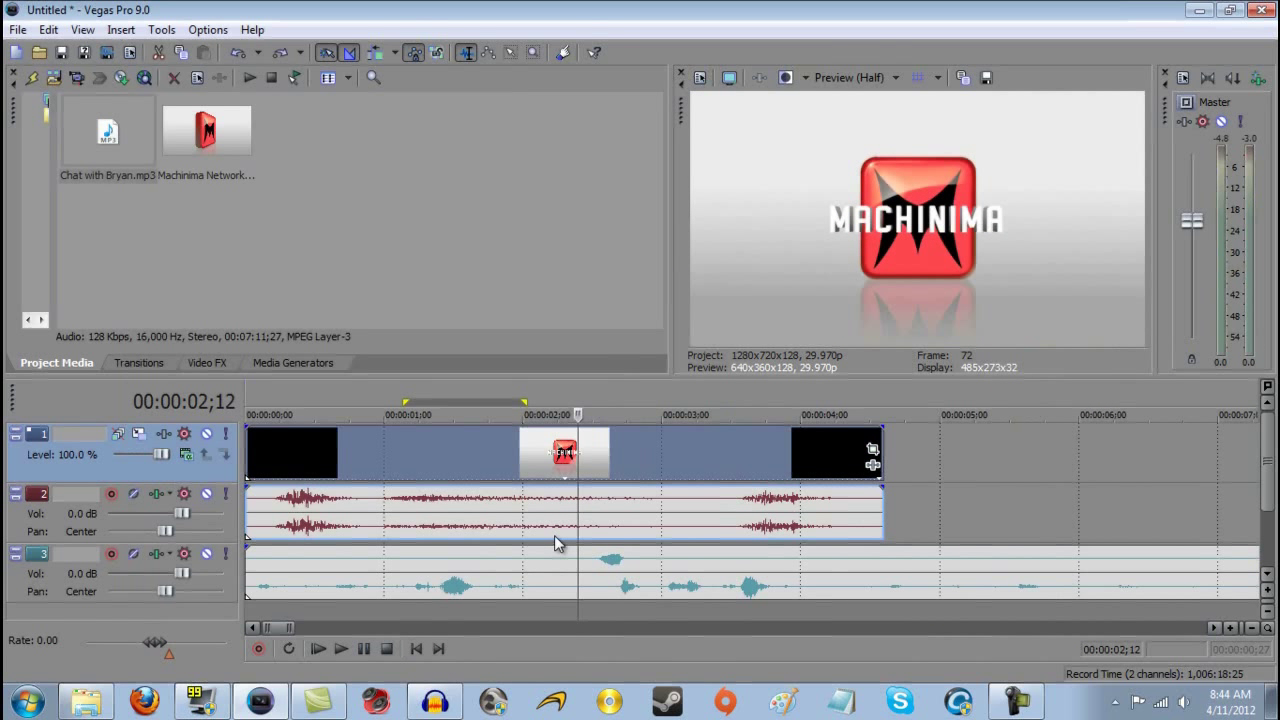
left_click(666, 396)
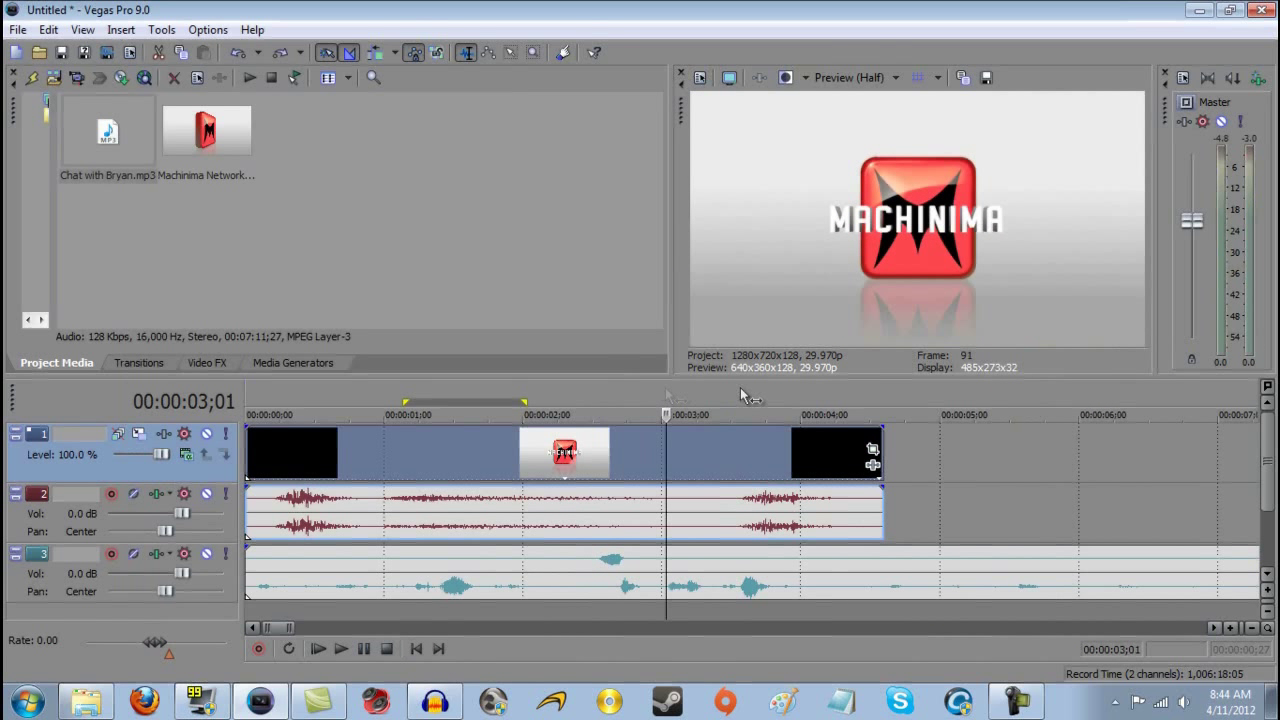
left_click(18, 29)
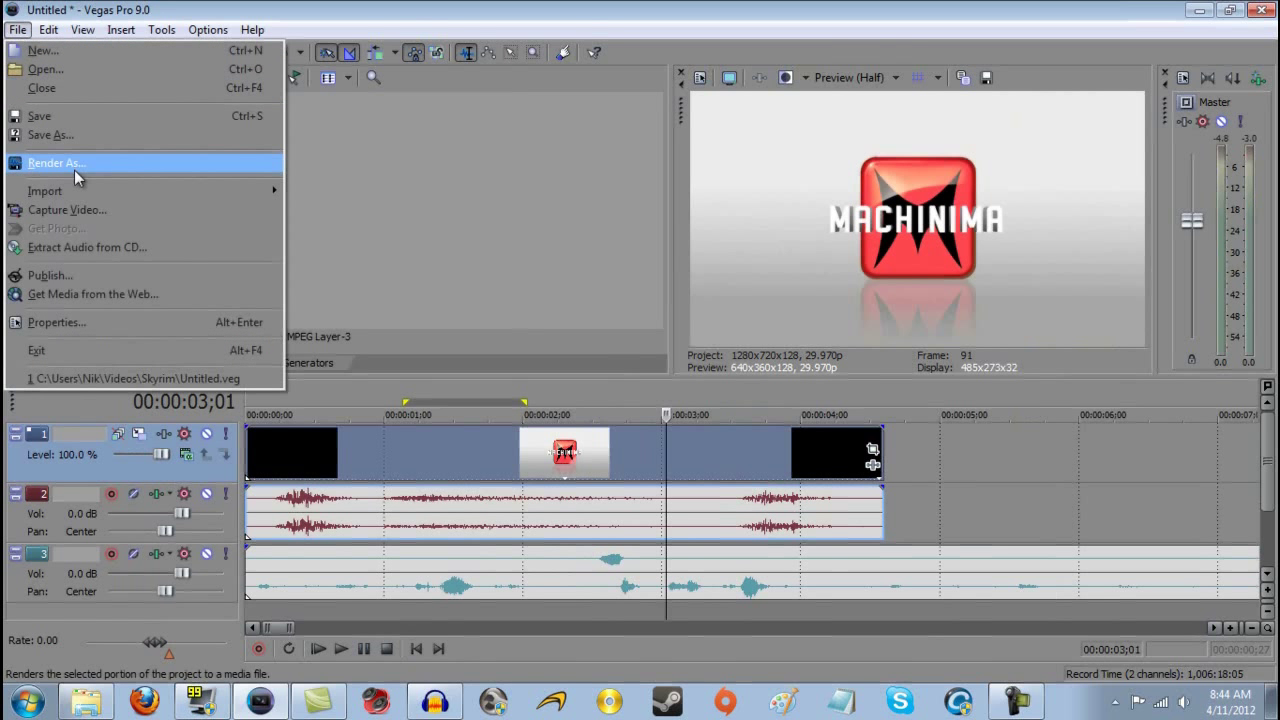
In Render As, apply the YouTube template for a 1280x720, 29.970 fps Windows Media Video V11 render
left_click(74, 170)
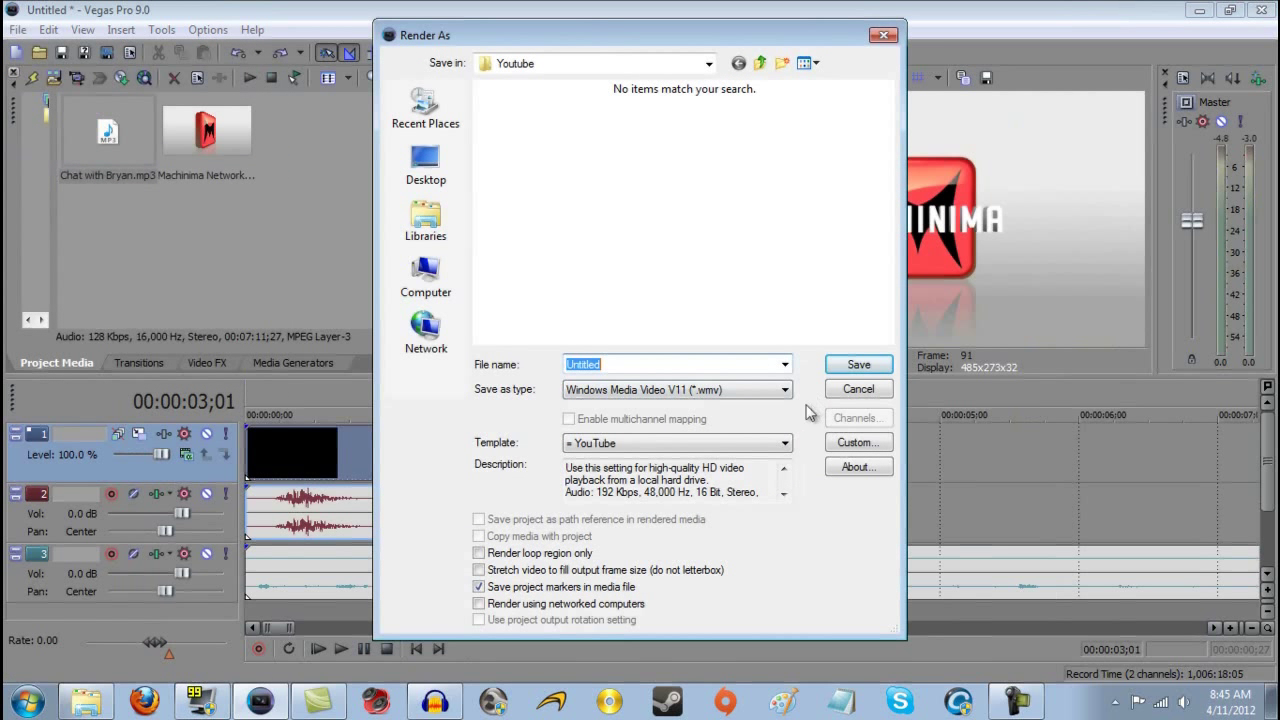
left_click(683, 441)
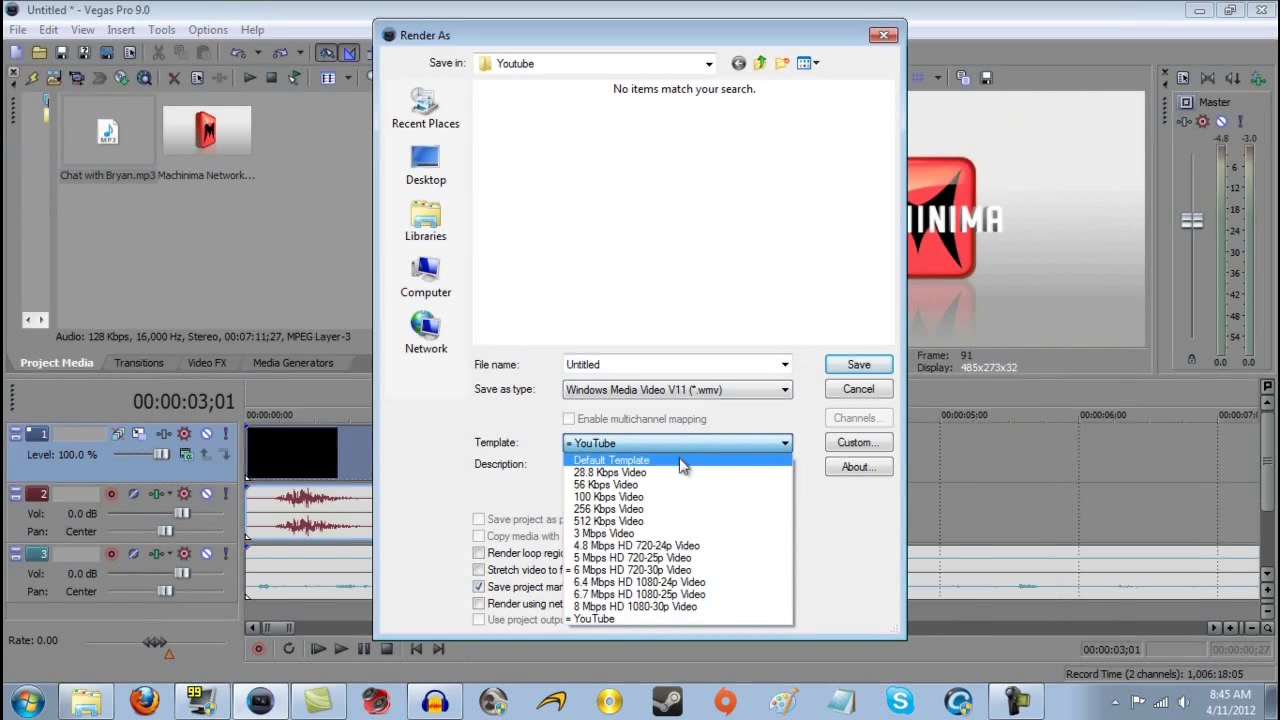
left_click(634, 620)
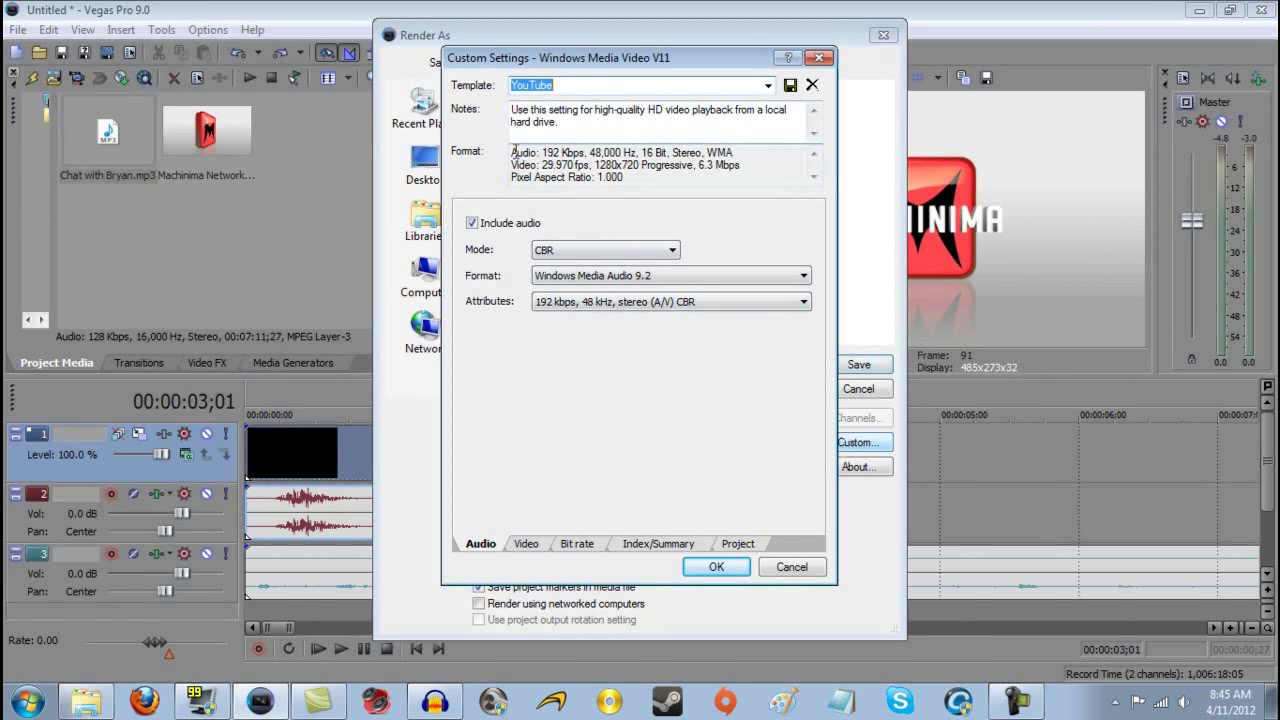
left_click_drag(512, 159, 657, 196)
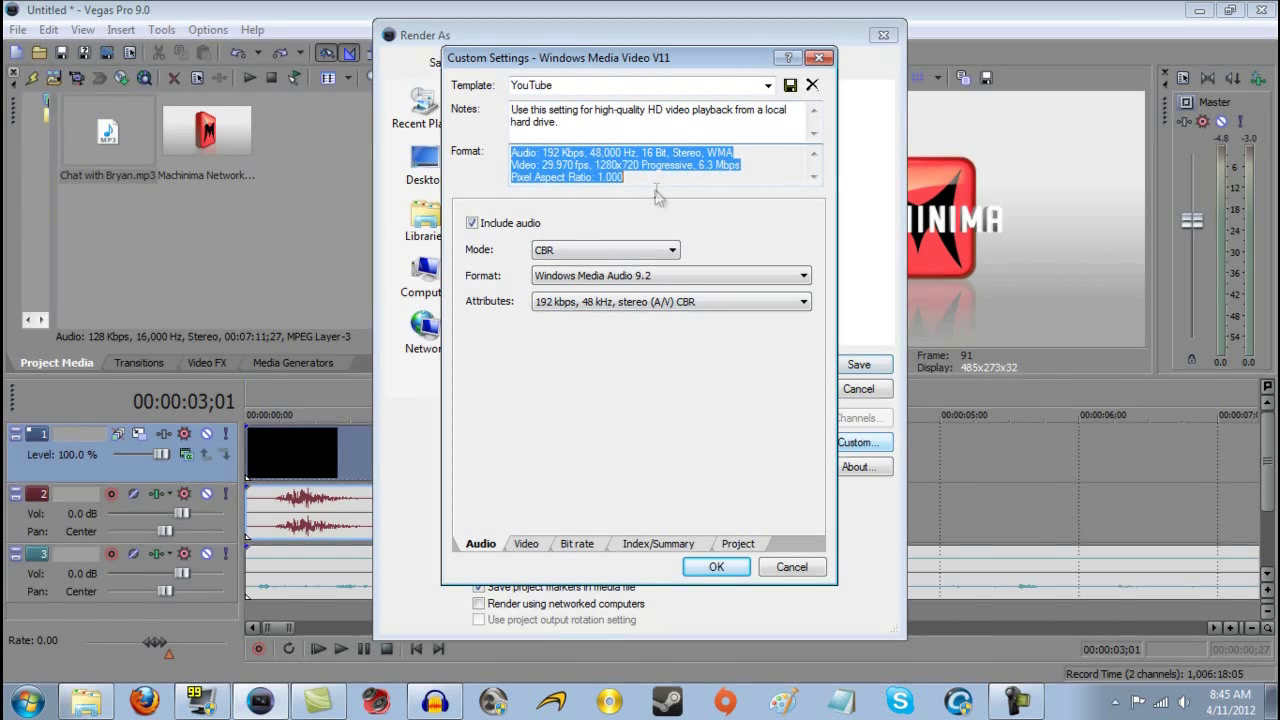
left_click(658, 181)
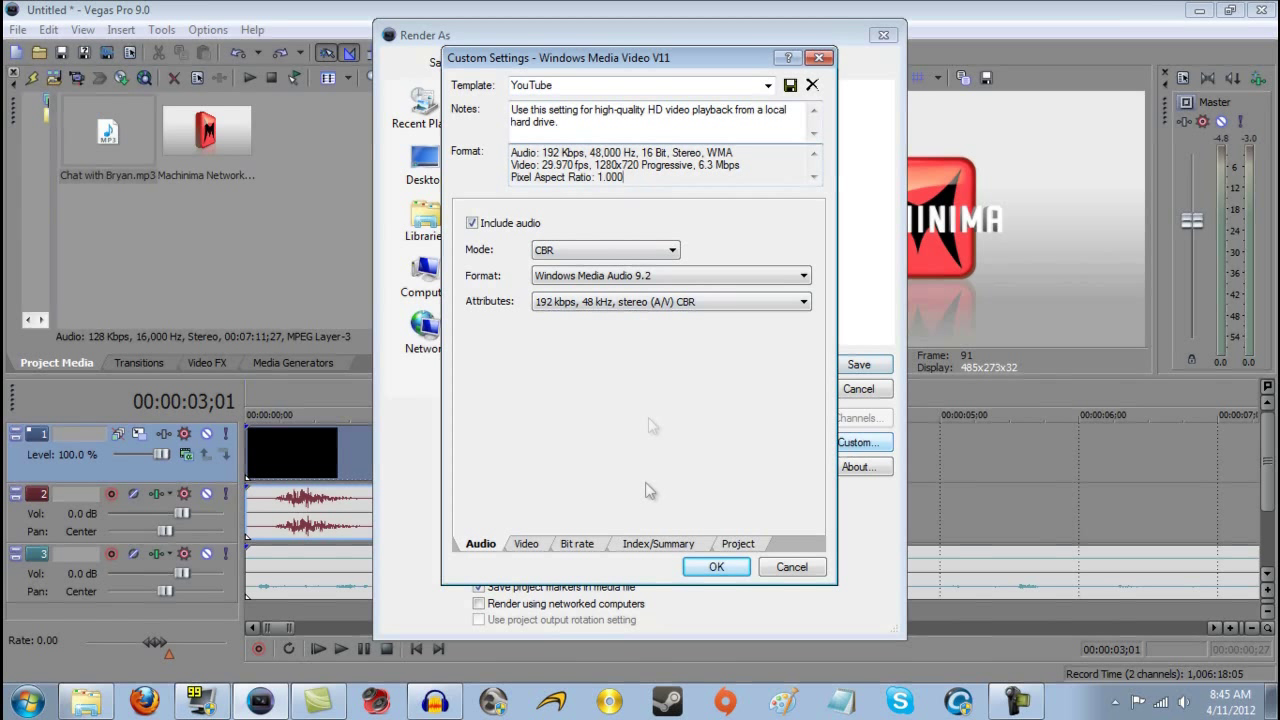
Review the Custom settings video, index and project tabs, keeping the Windows Media Video 9 codec
left_click(528, 543)
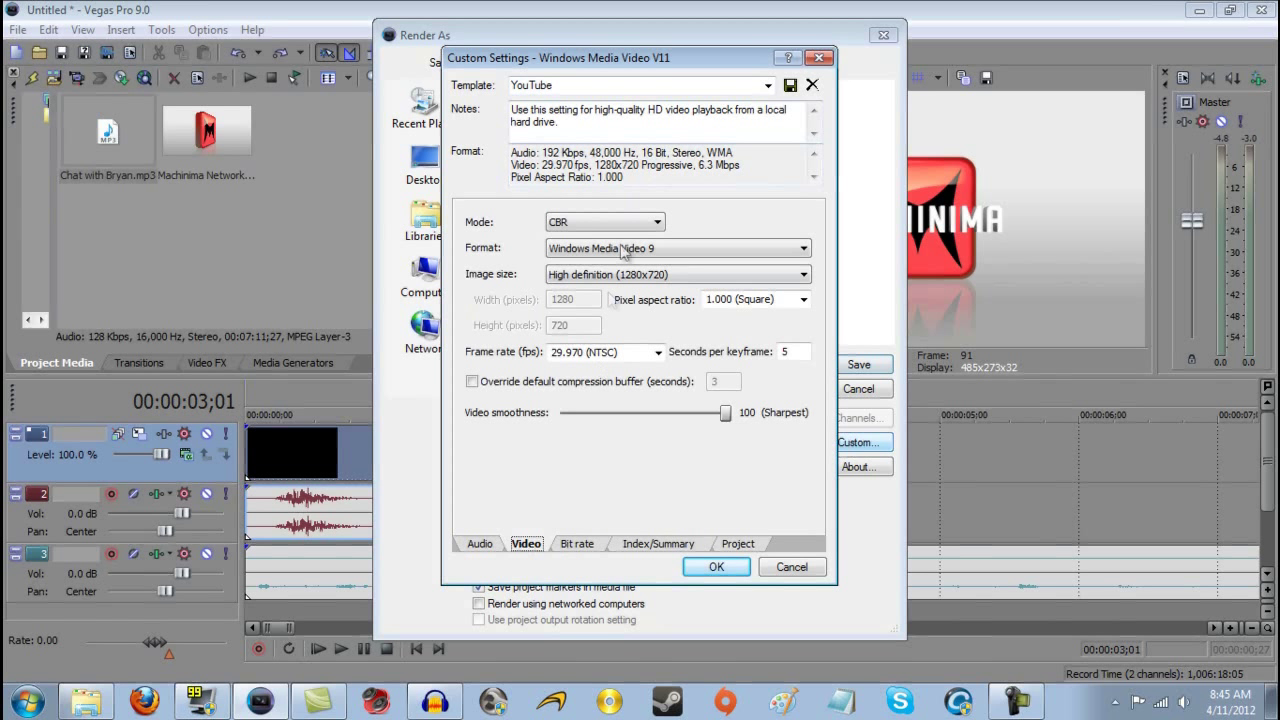
left_click(650, 252)
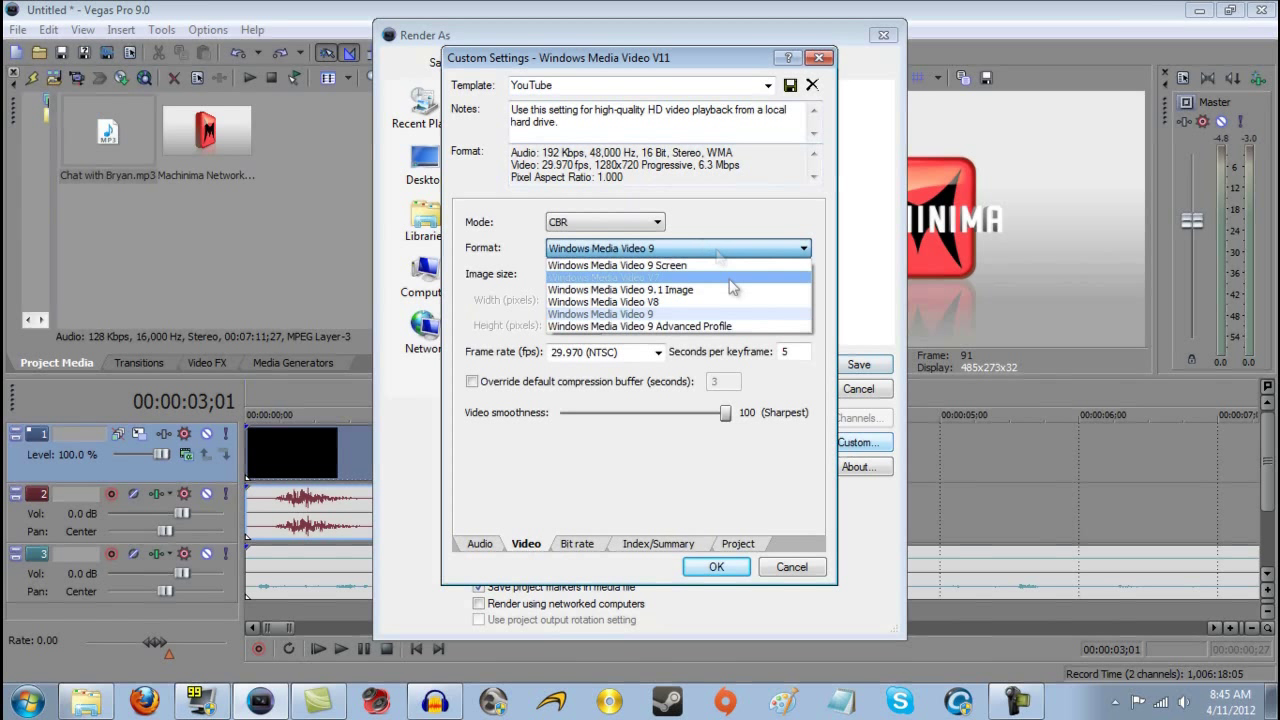
left_click(654, 472)
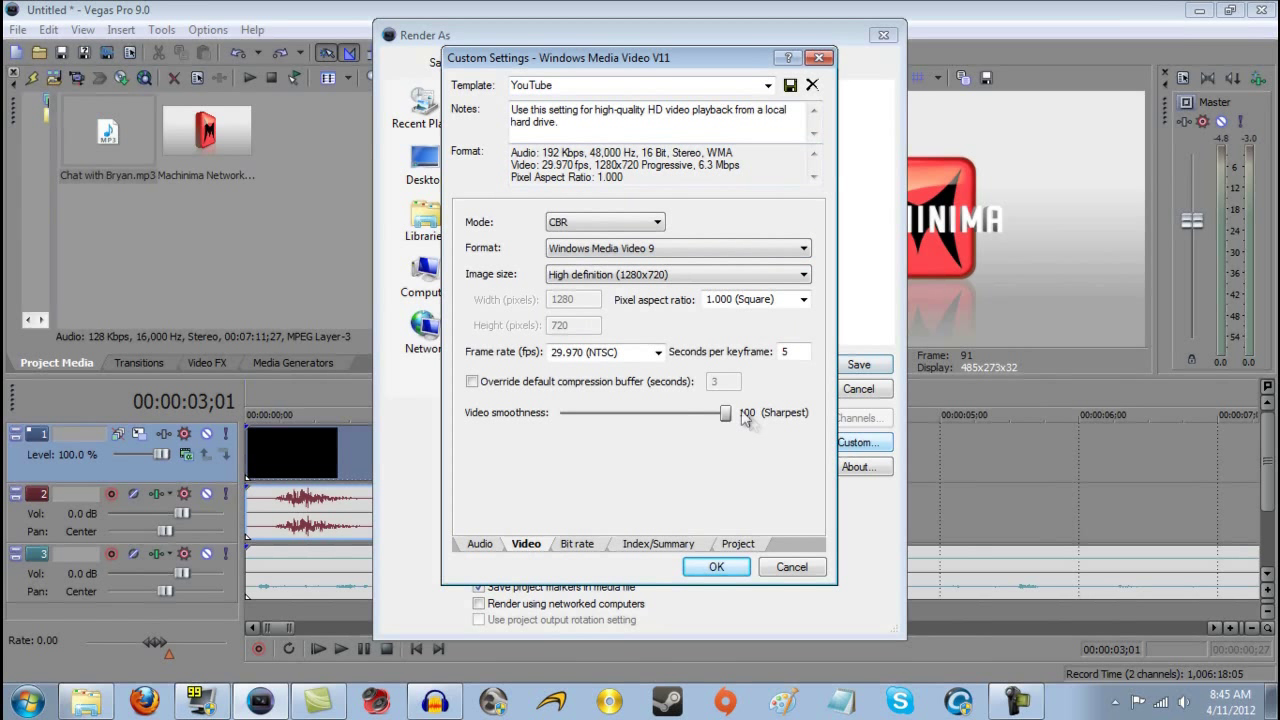
left_click(652, 543)
left_click(738, 544)
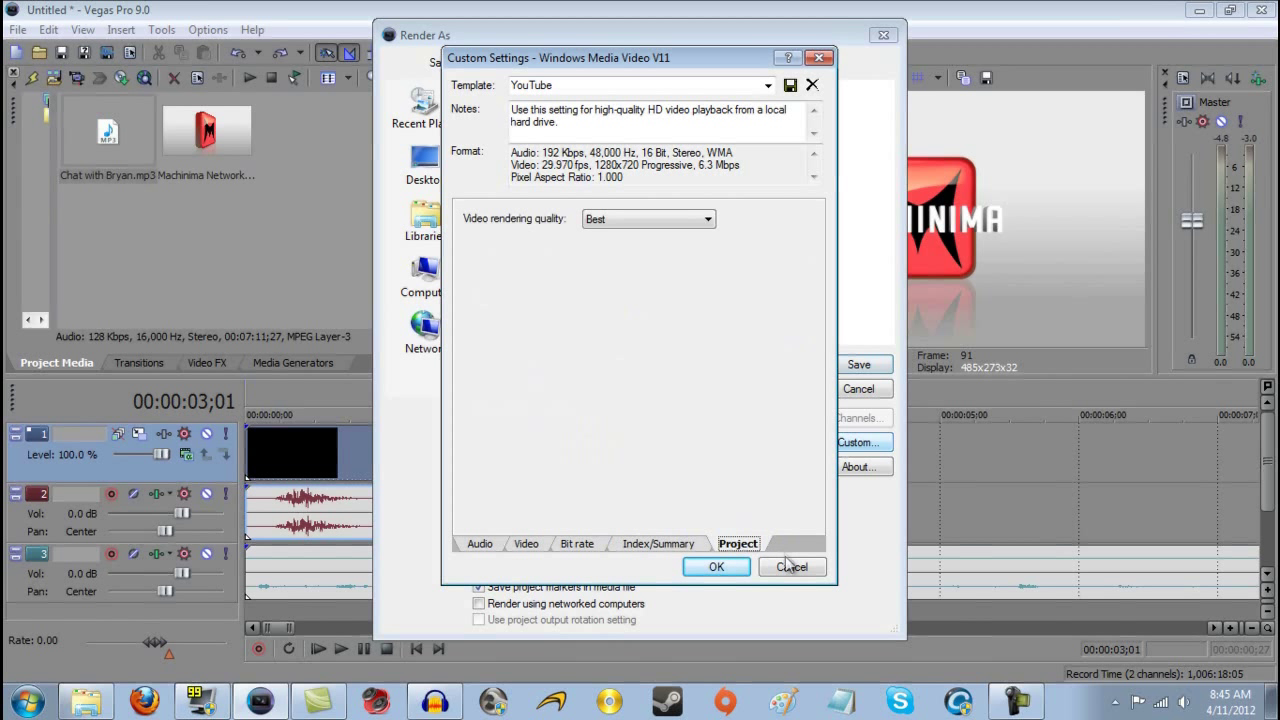
left_click(722, 571)
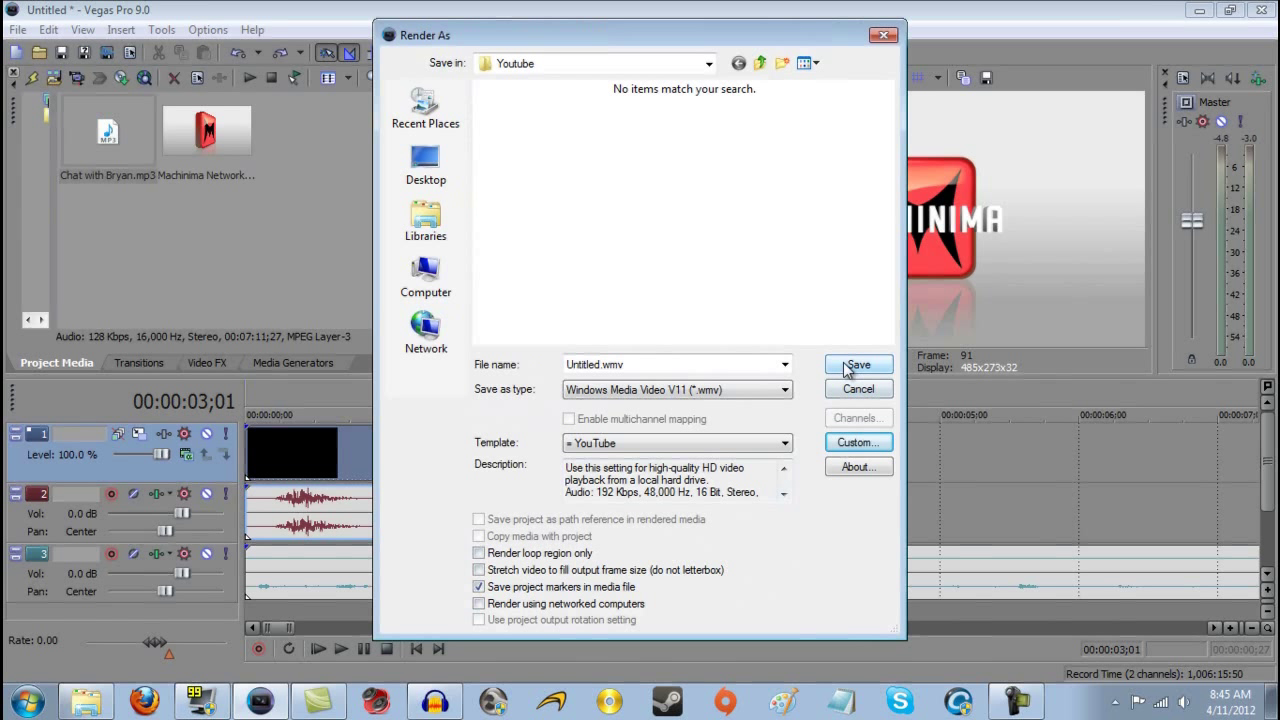
Keep Windows Media Video V11 as the file type and close Render As without rendering
left_click(757, 400)
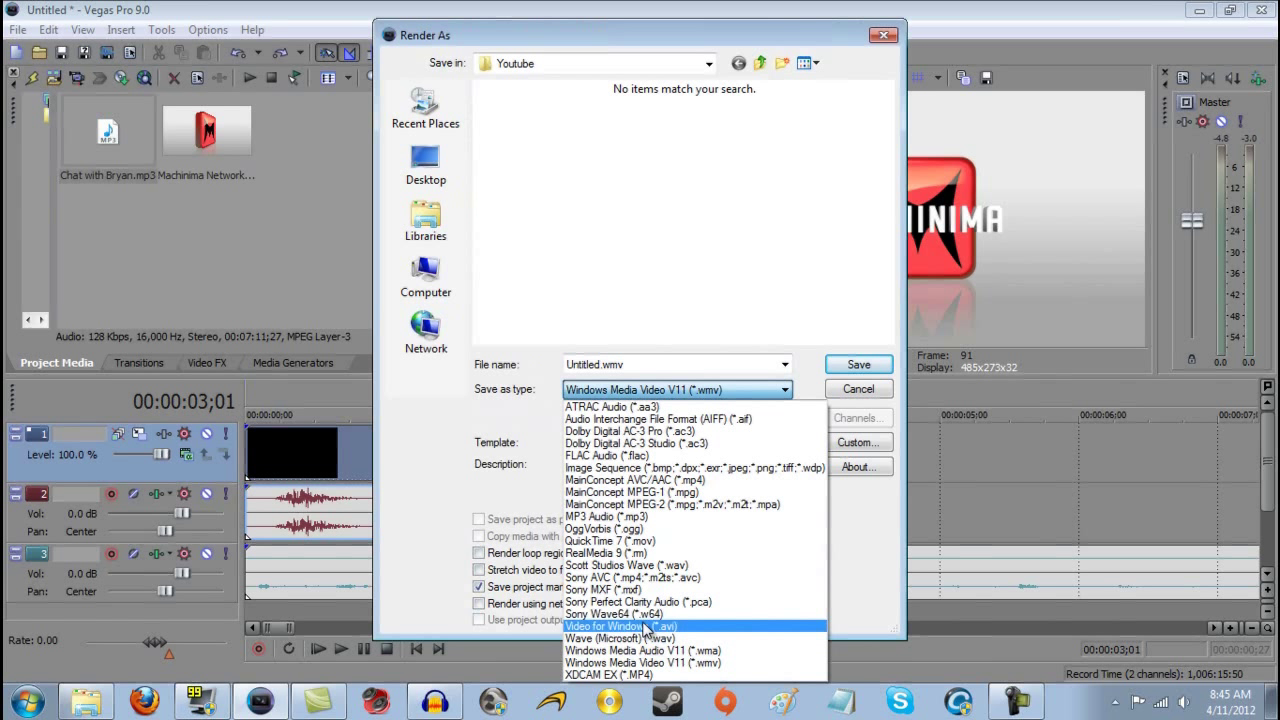
left_click(820, 110)
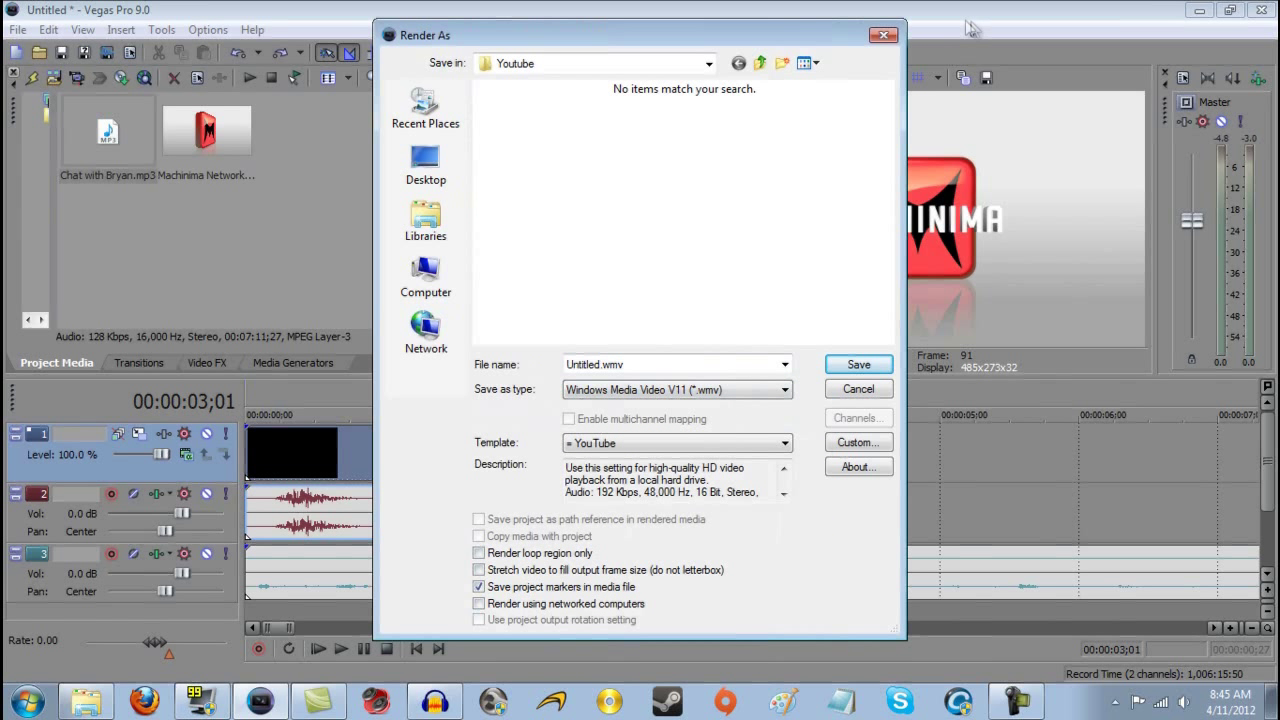
left_click(885, 36)
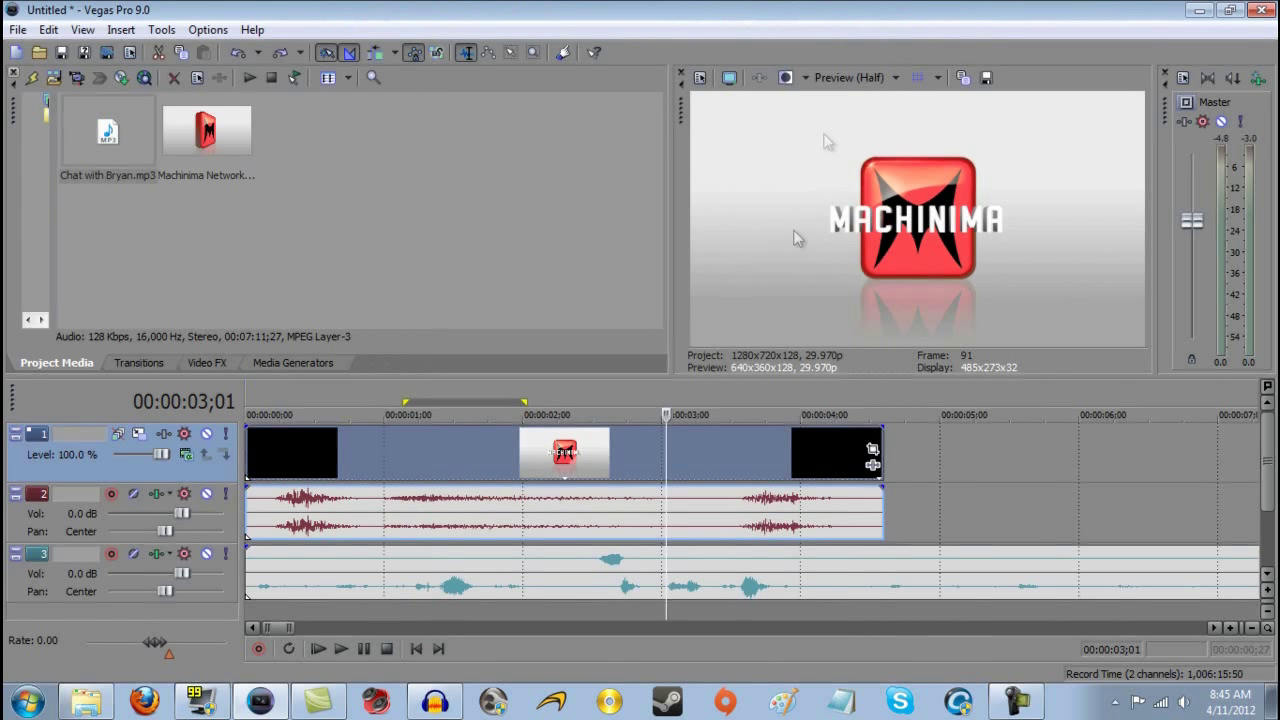
Place the playhead near 00:00:03;17, zoom out the timeline, and quit Vegas Pro
left_click(740, 414)
scroll(742, 395, "down", 10)
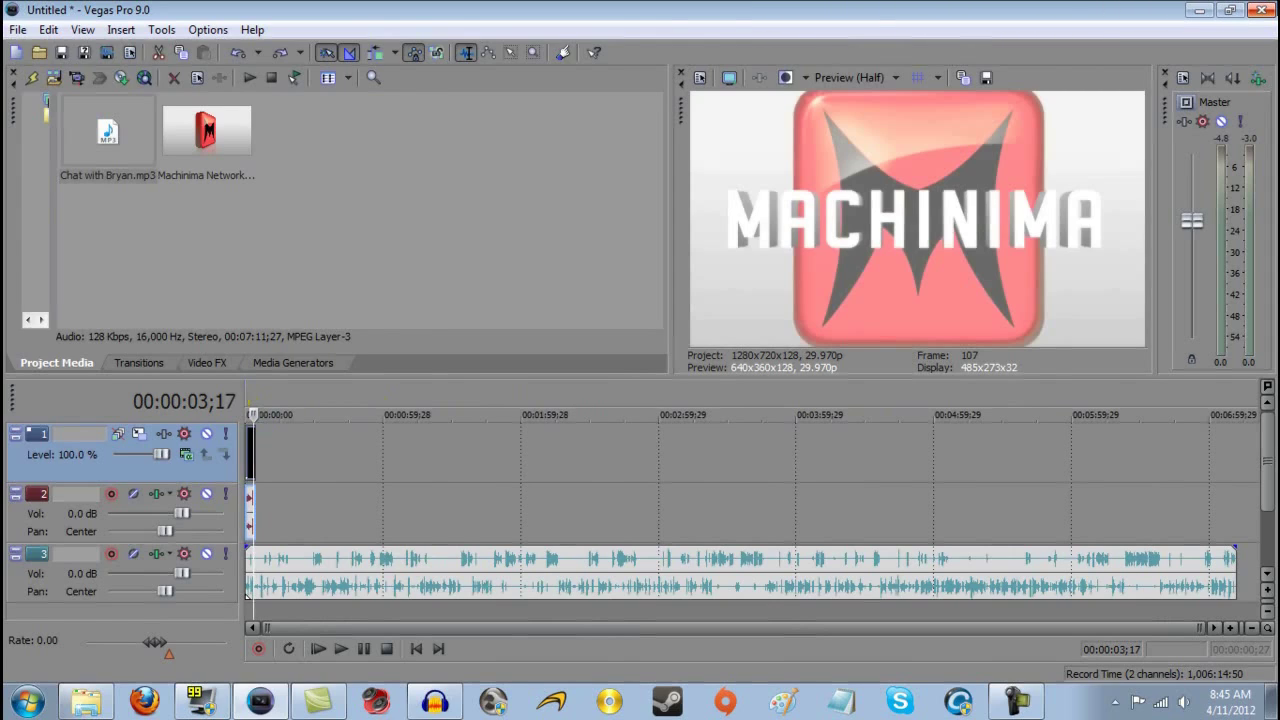
key("alt+F4")
Discard the unsaved Vegas project, then launch Minecraft, allow it to run, and log in
left_click(654, 301)
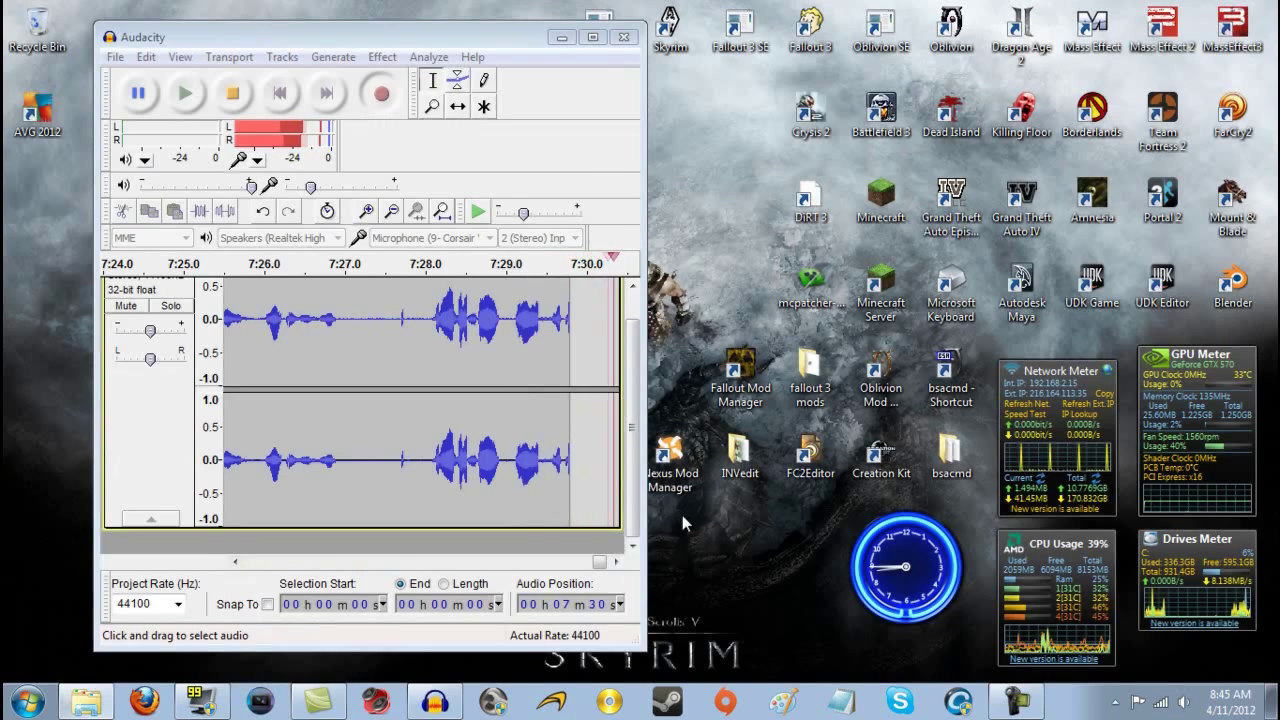
double_click(884, 196)
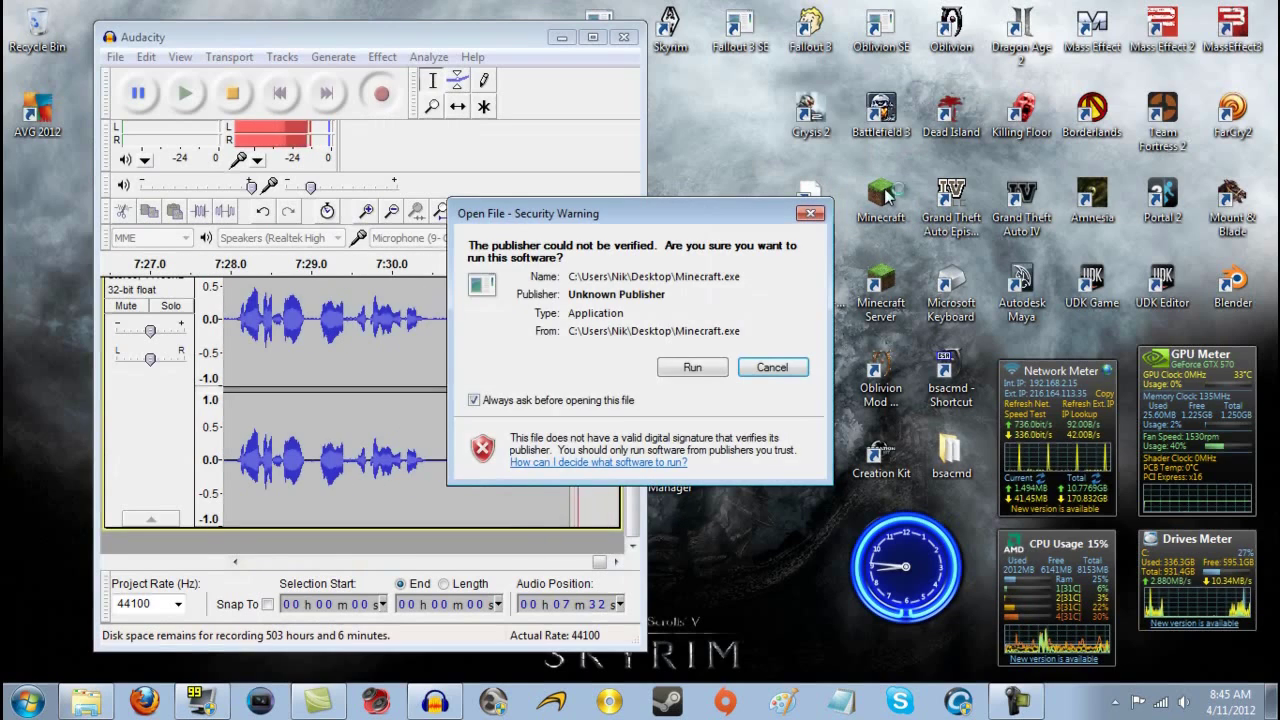
left_click(687, 366)
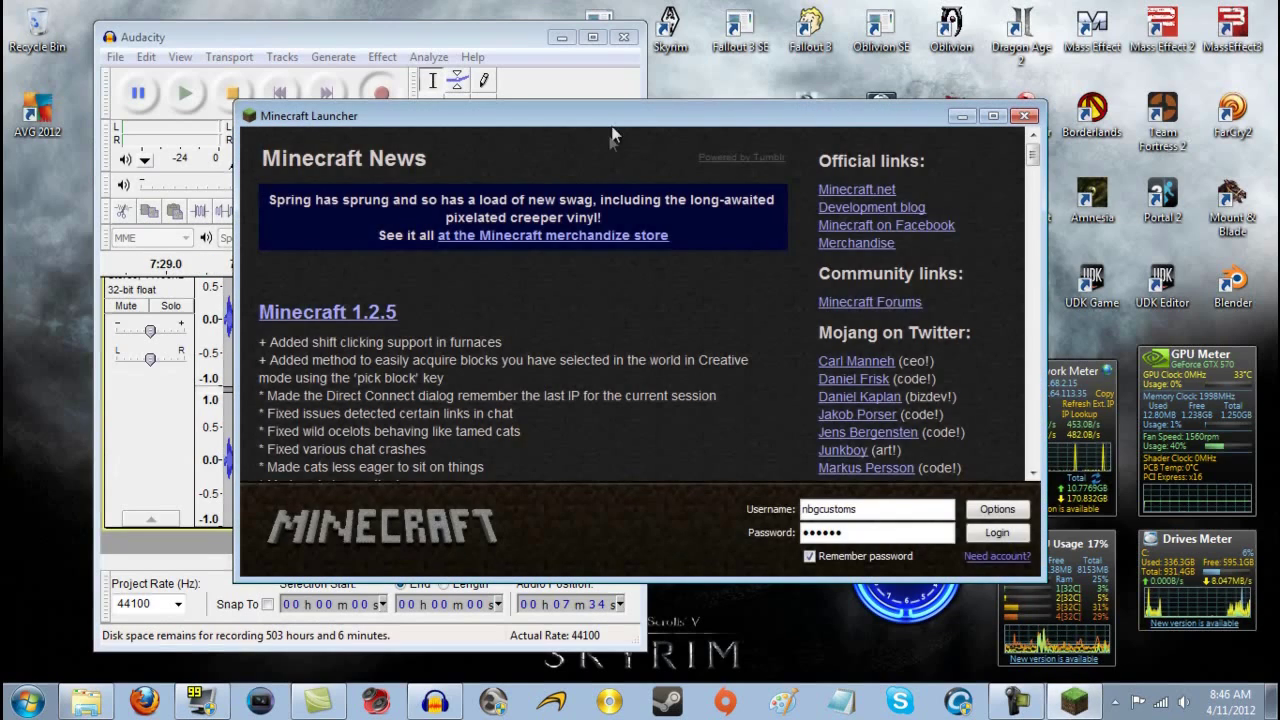
left_click_drag(626, 118, 820, 188)
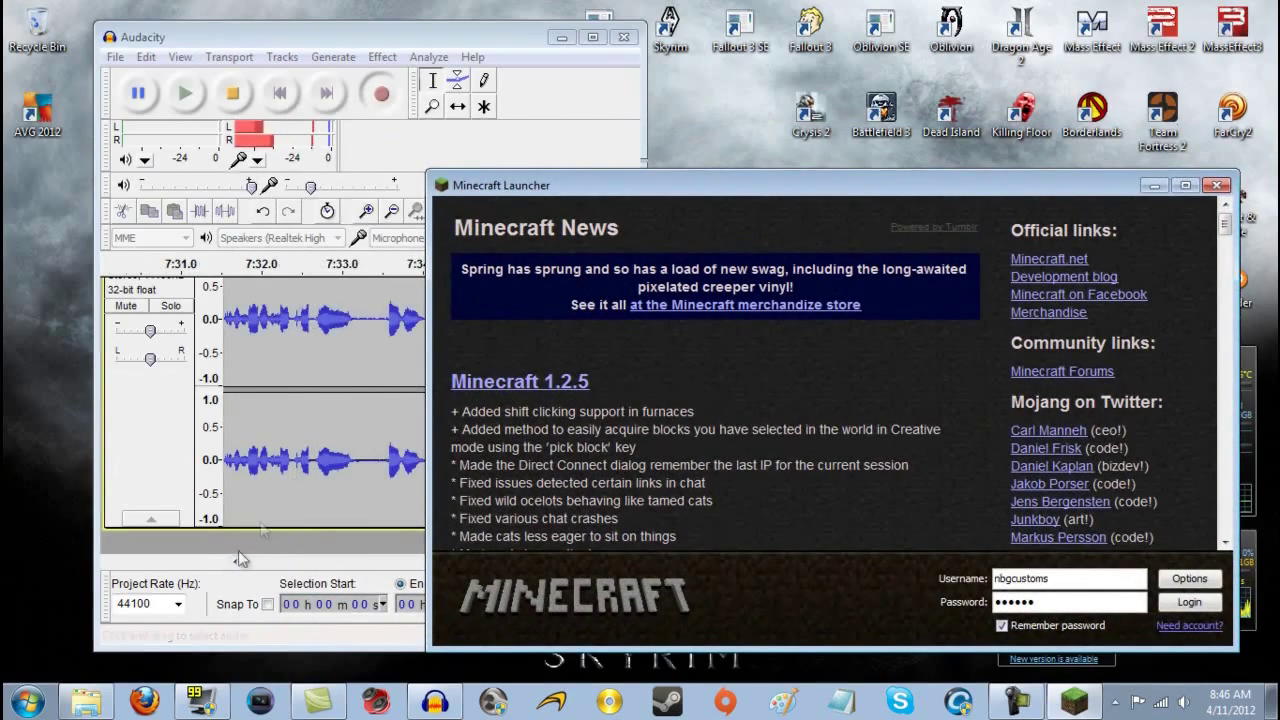
left_click(1189, 603)
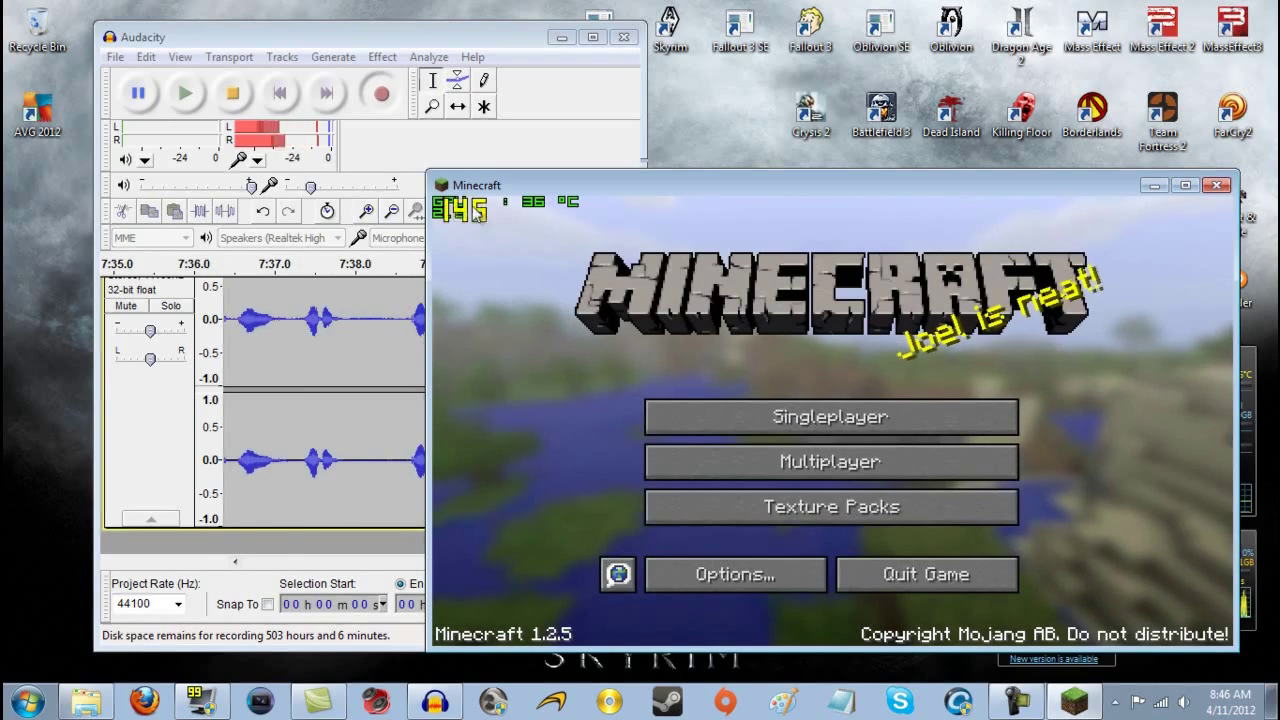
In FRAPS FPS settings, cycle the overlay corner back to top-left, then exit FRAPS
left_click(201, 702)
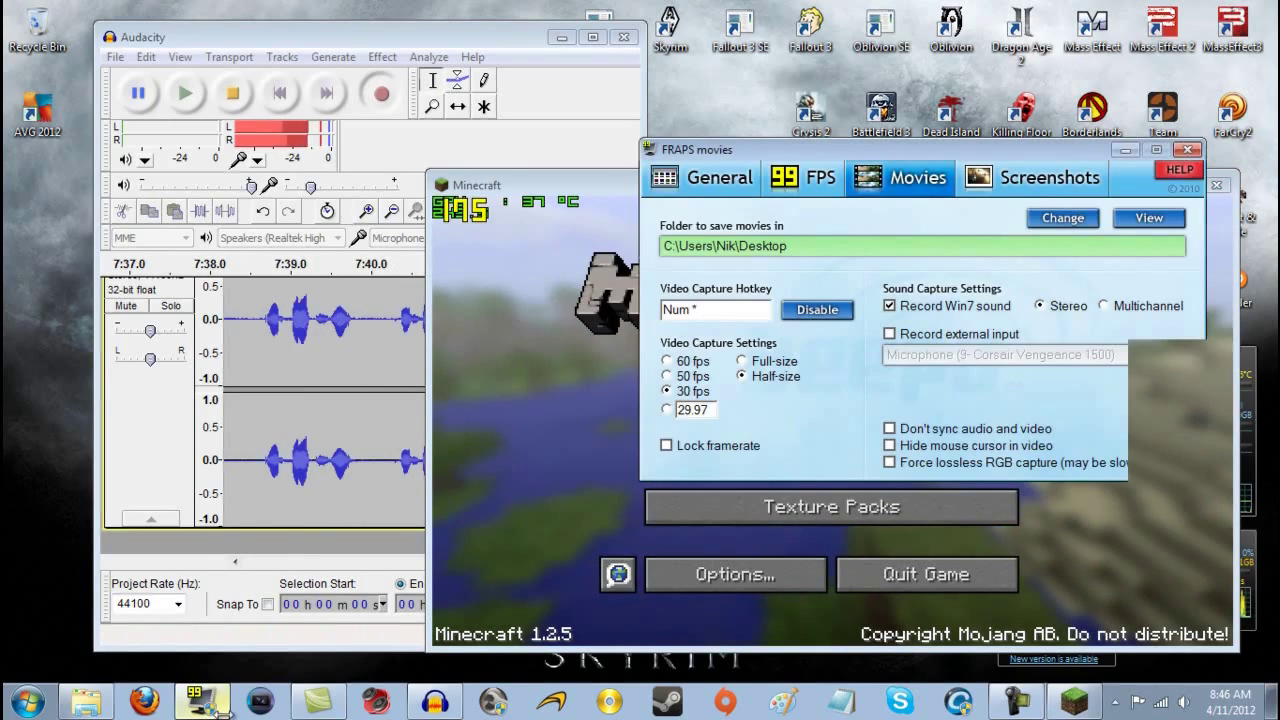
left_click_drag(1006, 154, 746, 47)
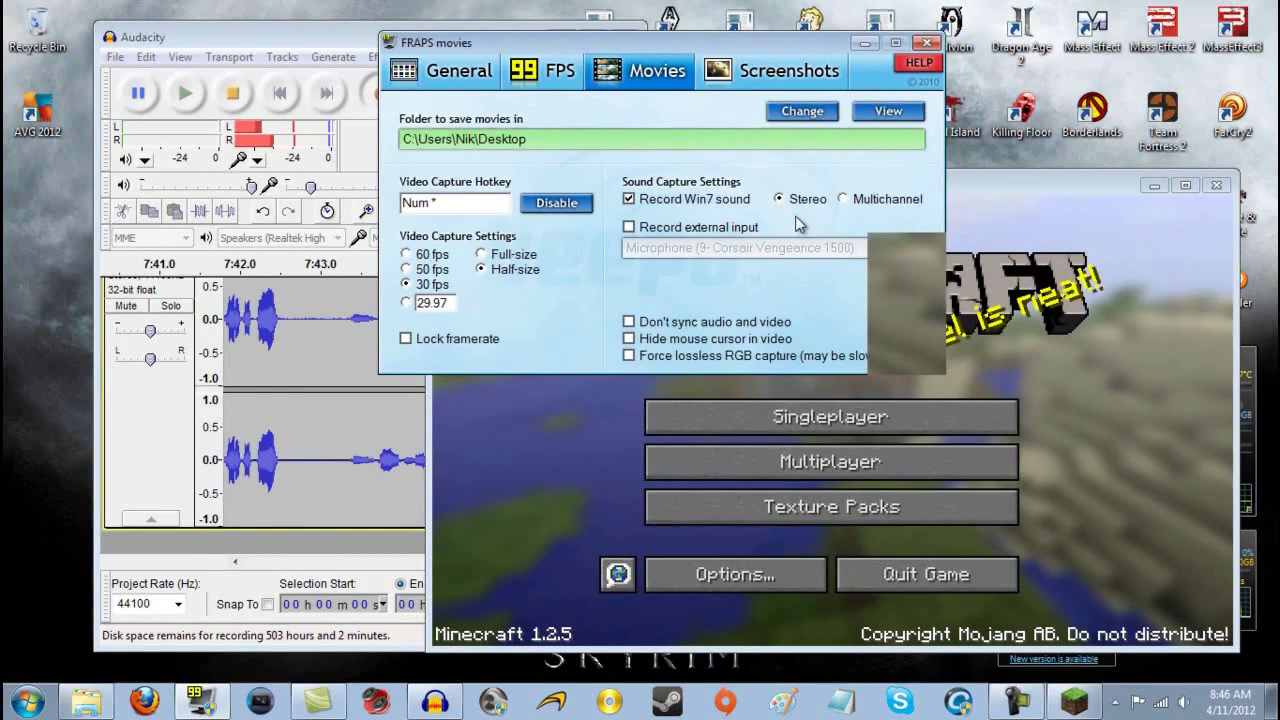
left_click(552, 70)
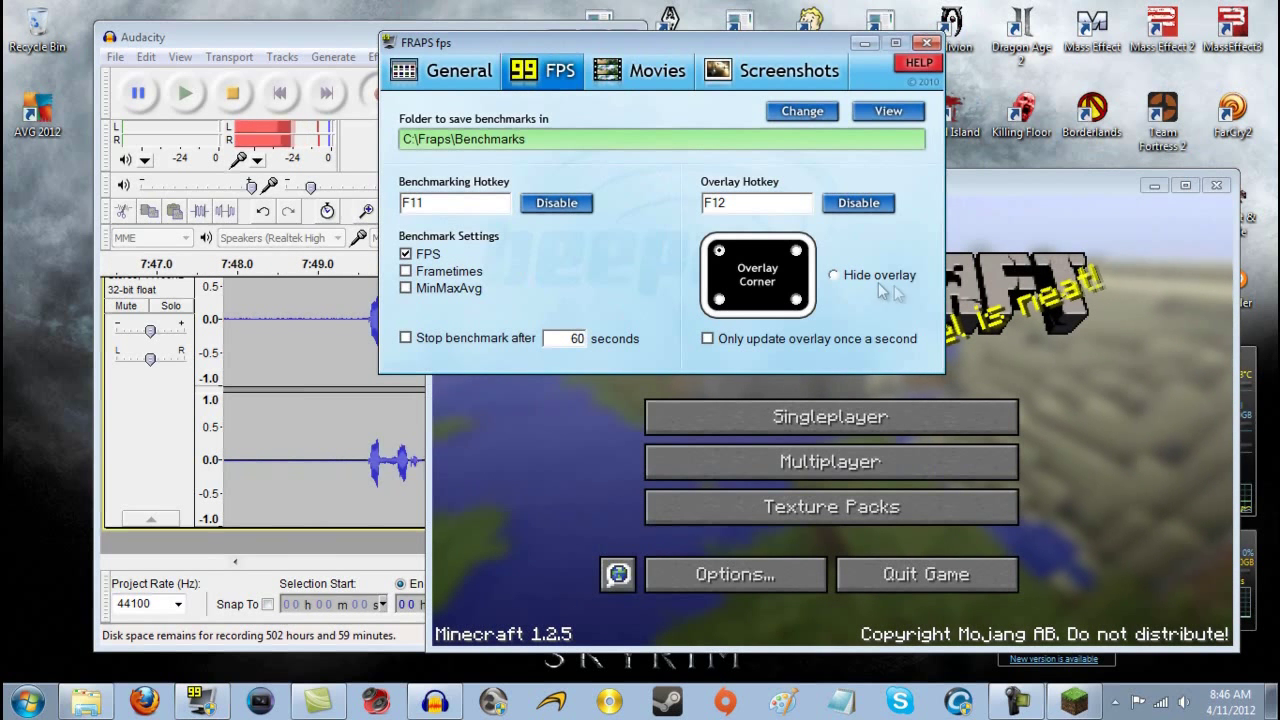
left_click(796, 299)
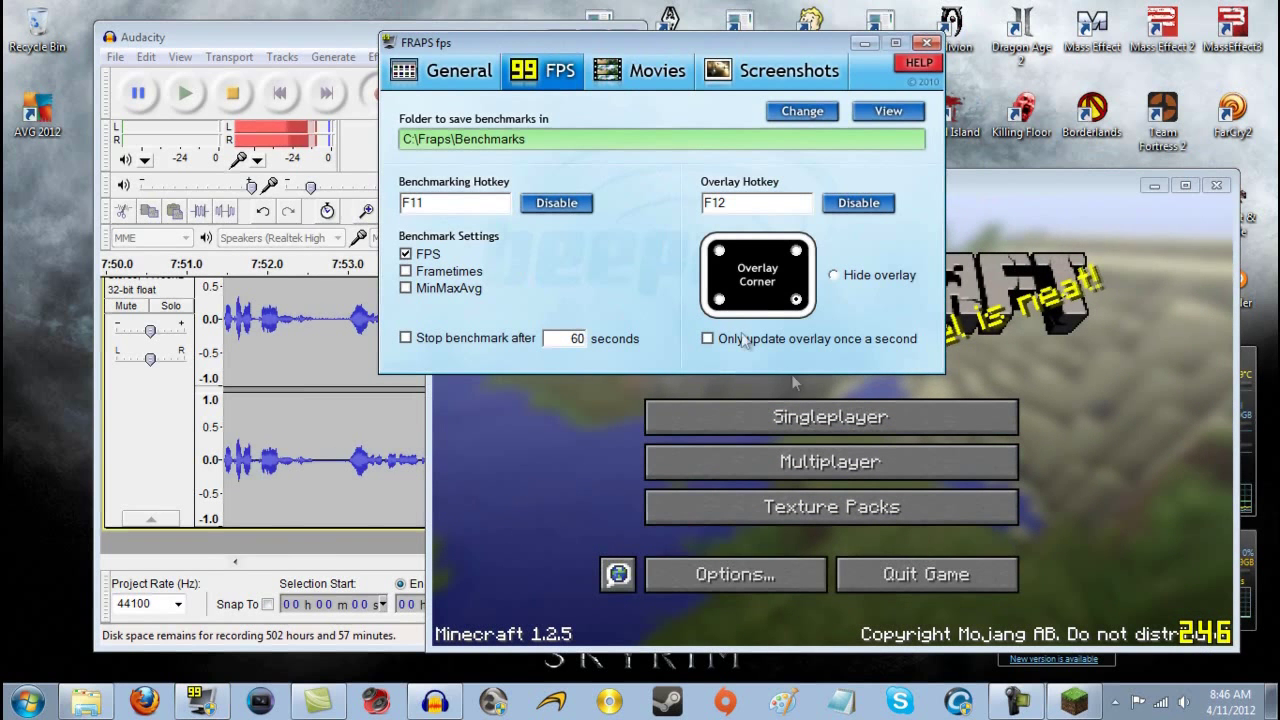
left_click(719, 300)
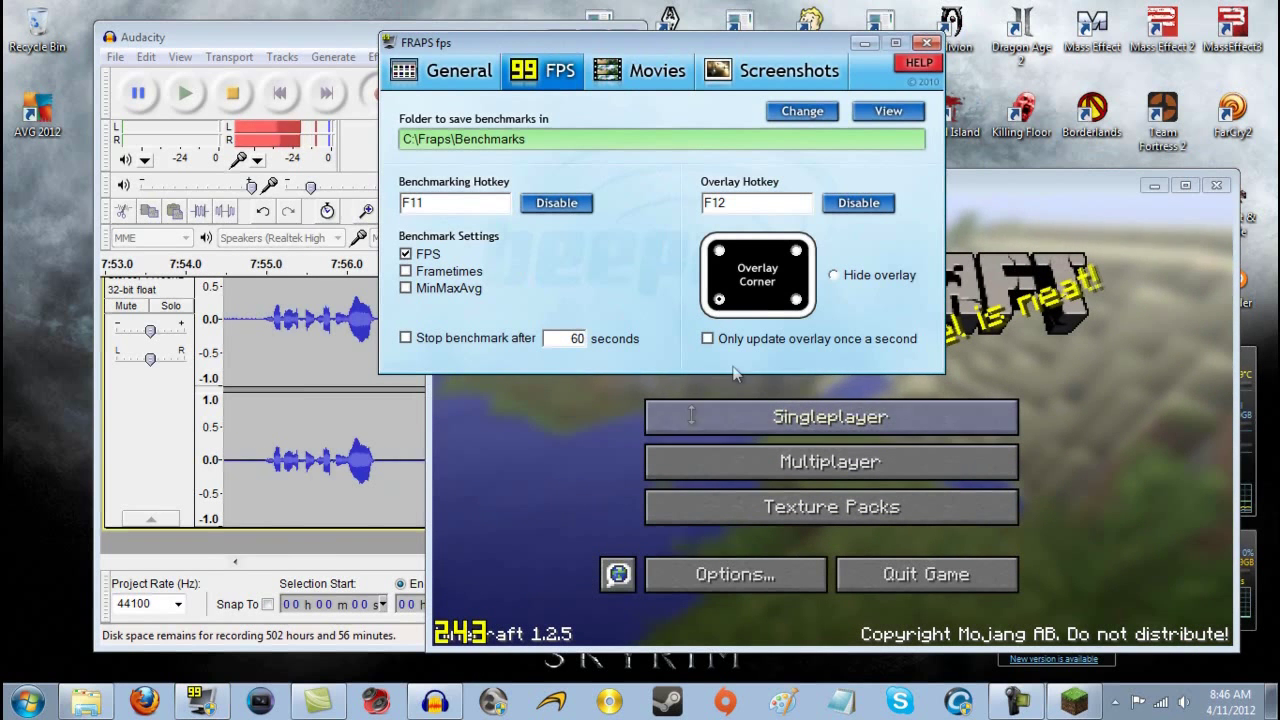
left_click(722, 254)
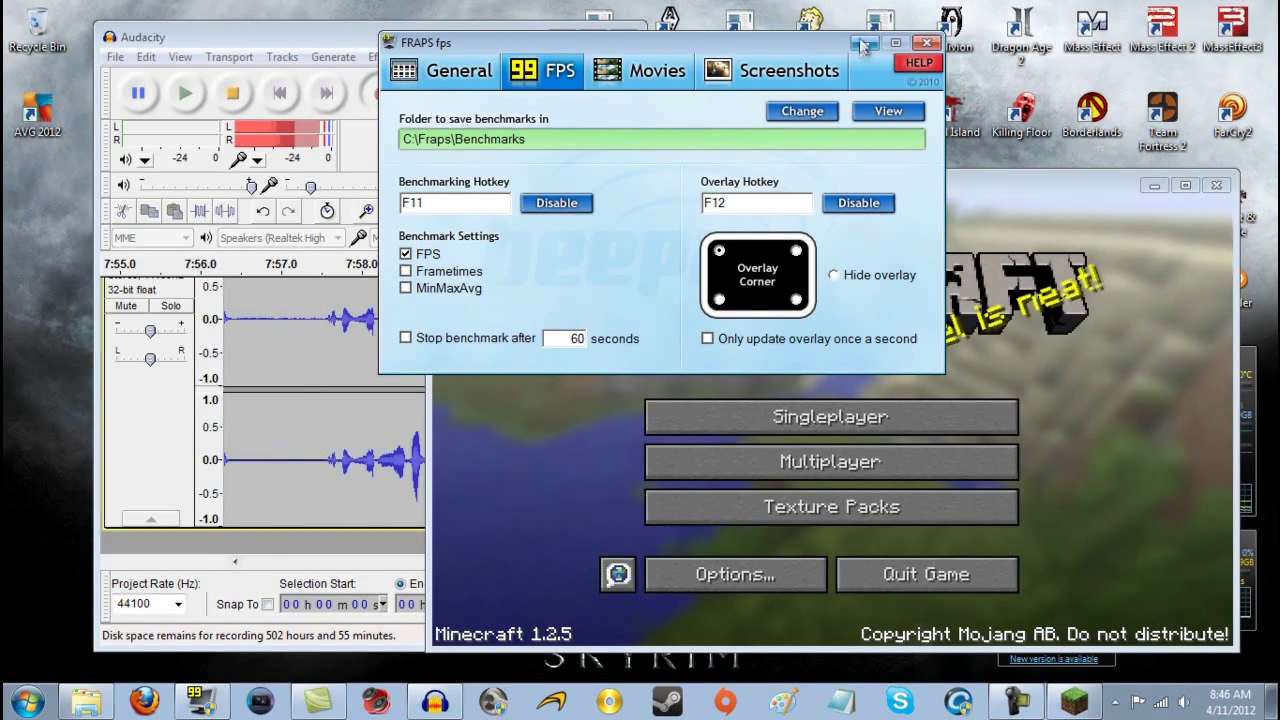
left_click(928, 44)
left_click(724, 414)
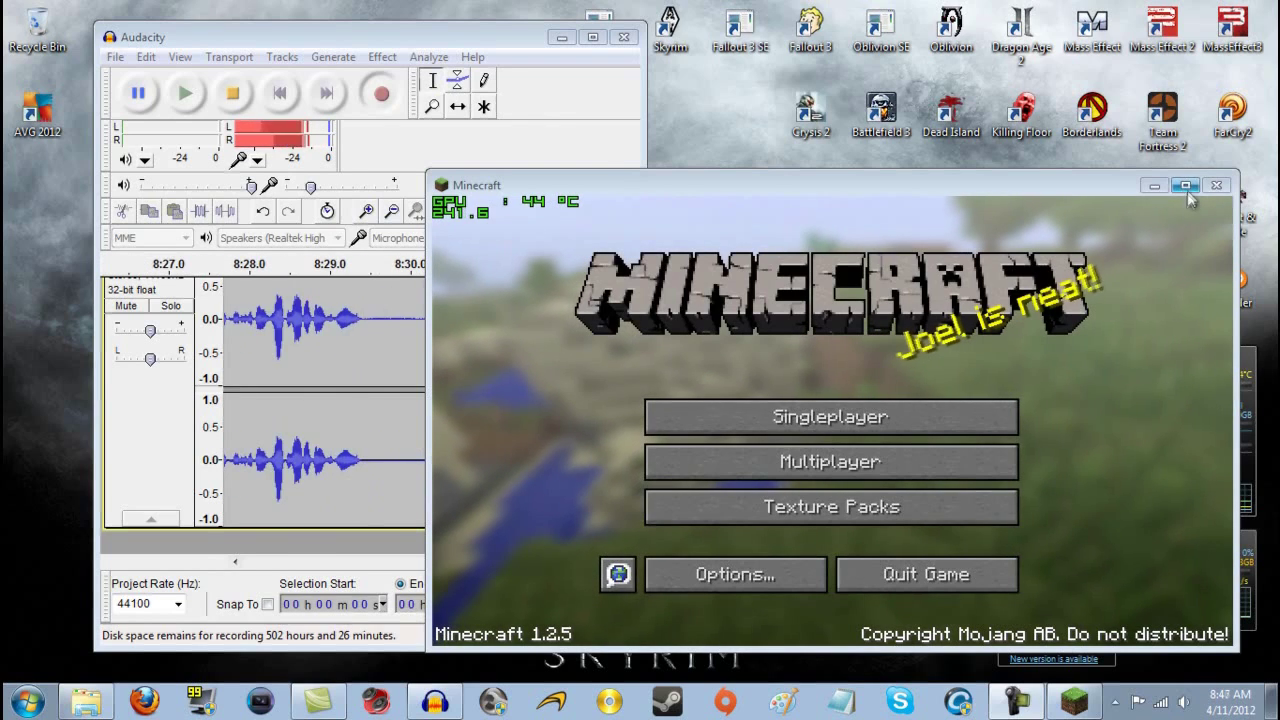
Close the Minecraft 1.2.5 game window
left_click(1216, 185)
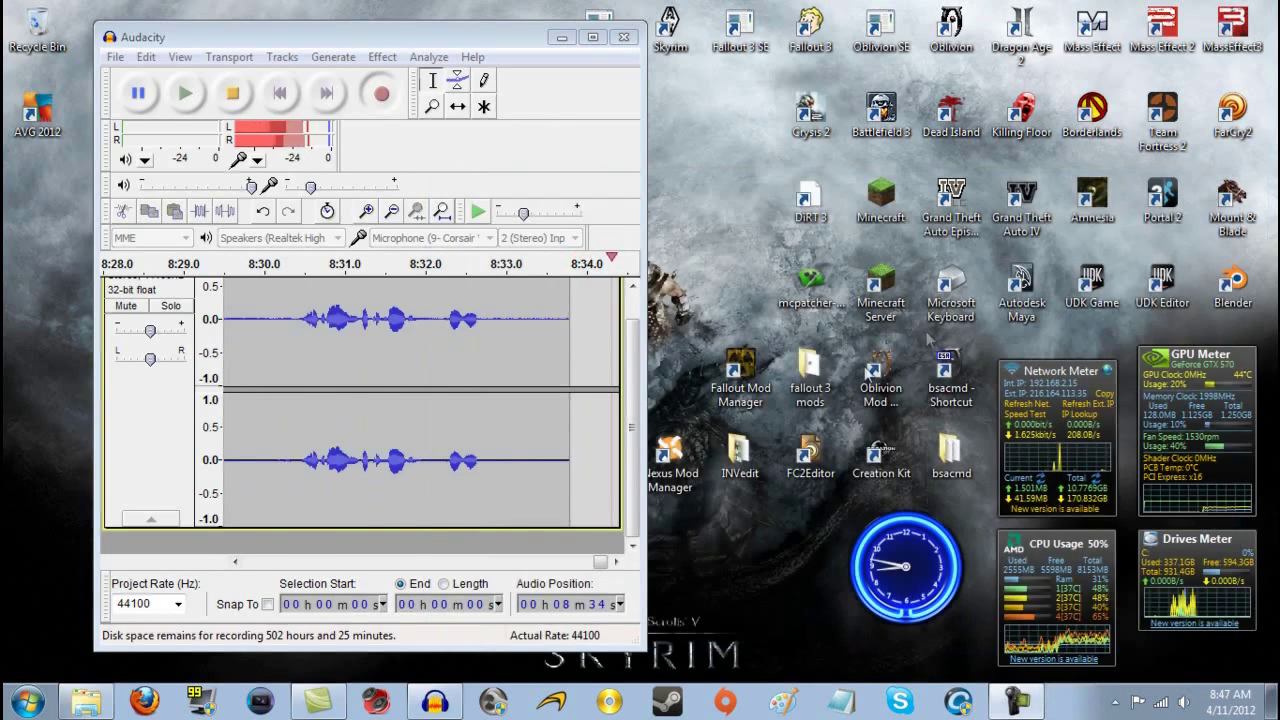